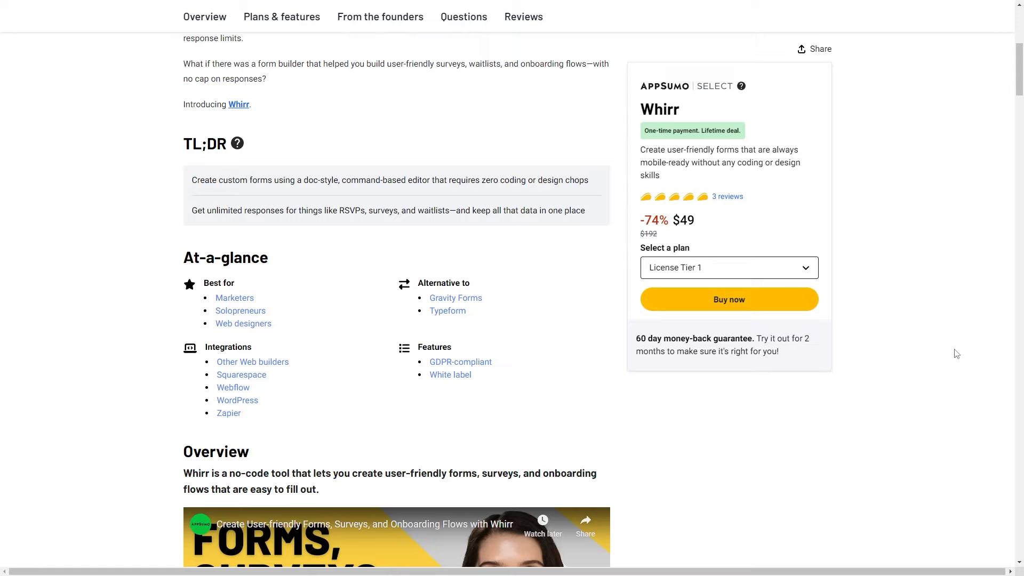
- Read through the Whirr deal page, covering the overview, plans, founders' notes and customer questions
scroll(956, 354, "down", 15)
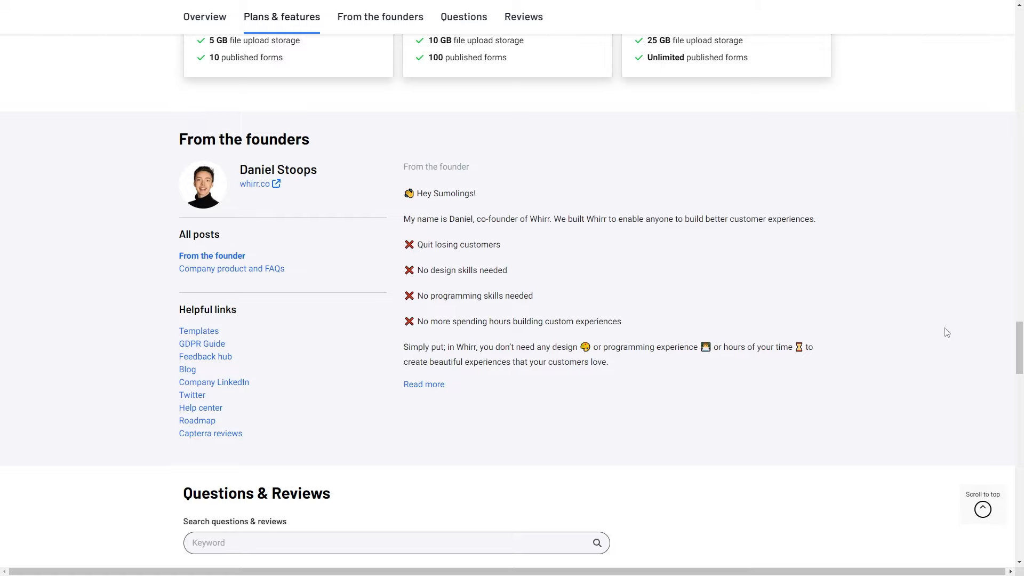
scroll(949, 327, "down", 8)
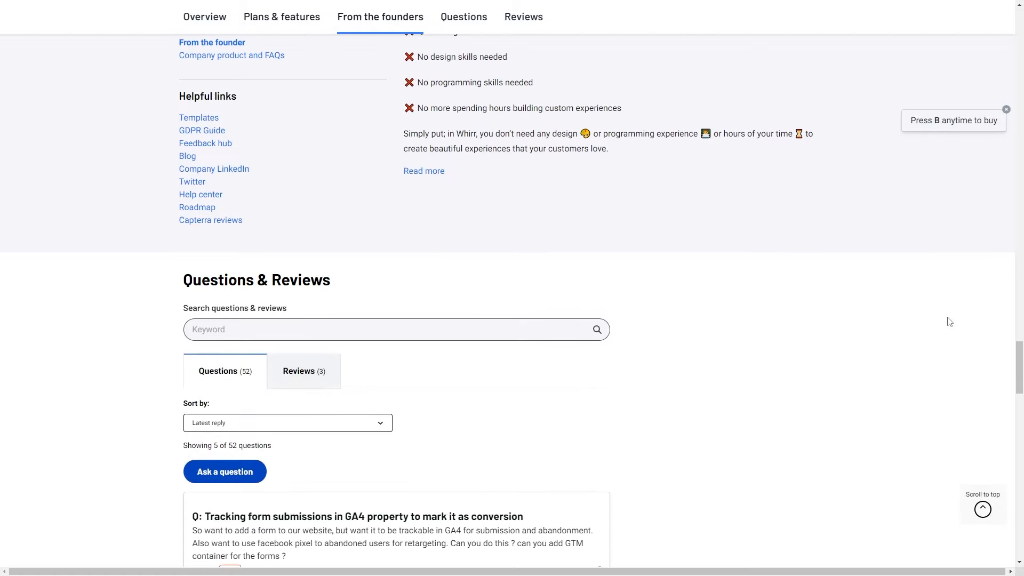
scroll(873, 328, "down", 7)
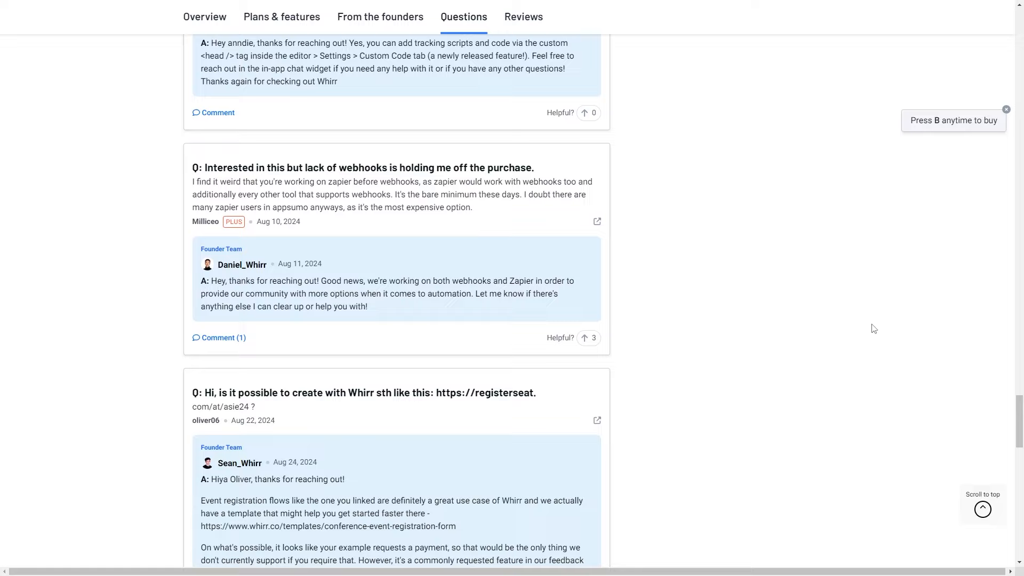
scroll(873, 328, "down", 17)
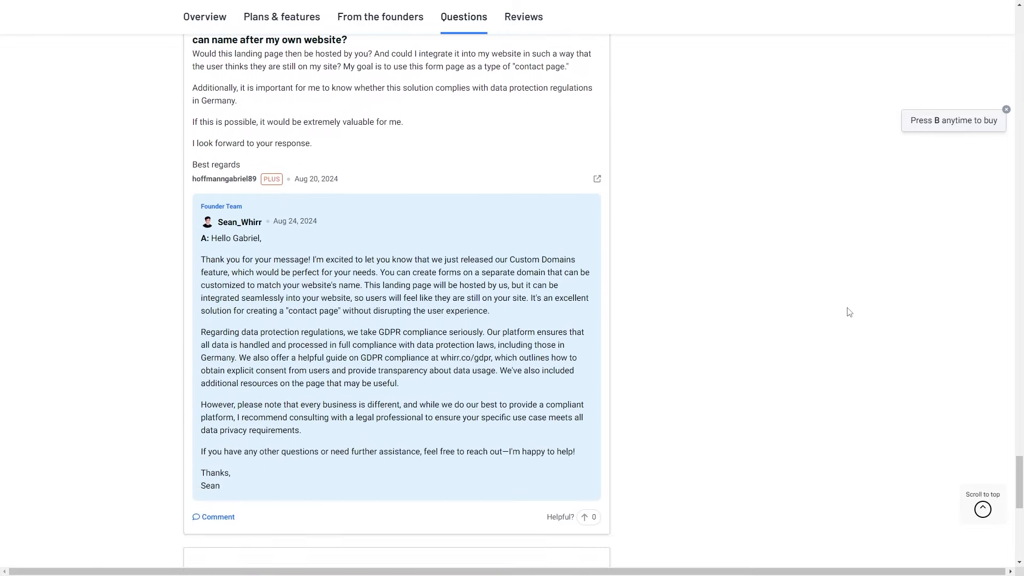
scroll(788, 411, "up", 10)
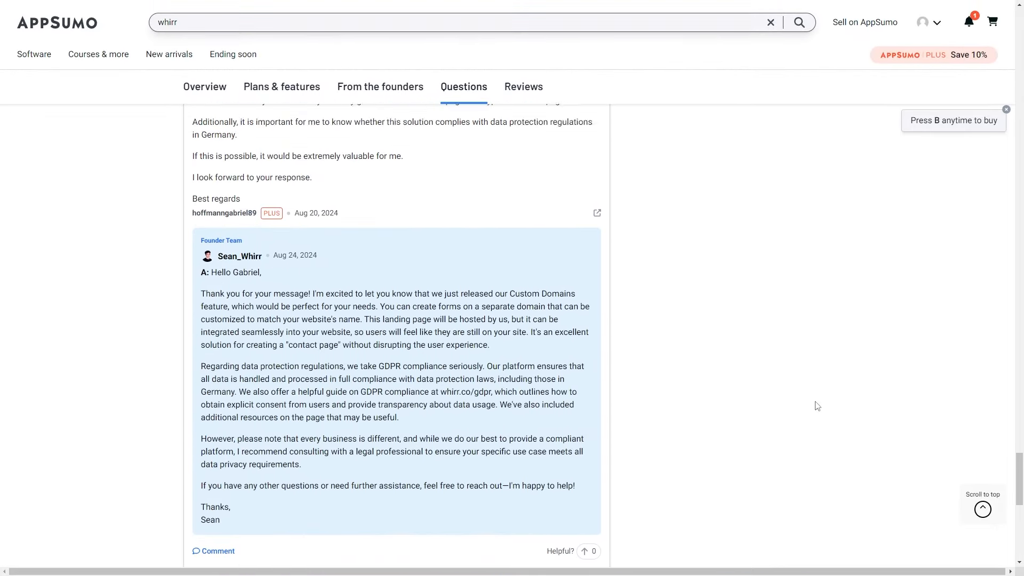
- Open the customer reviews of Whirr and read through them
scroll(632, 456, "up", 10)
left_click(330, 184)
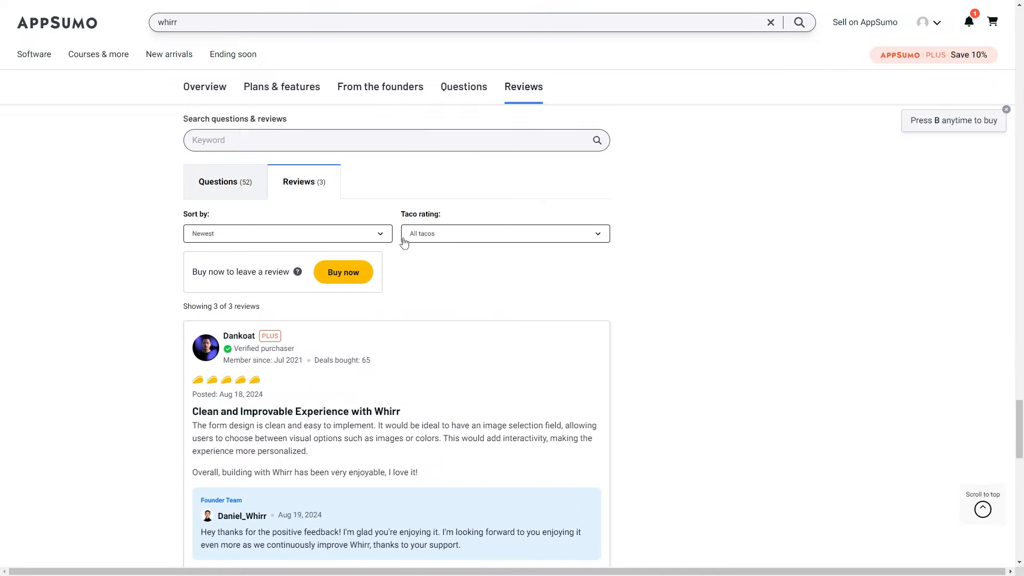
scroll(478, 283, "down", 4)
scroll(478, 283, "down", 14)
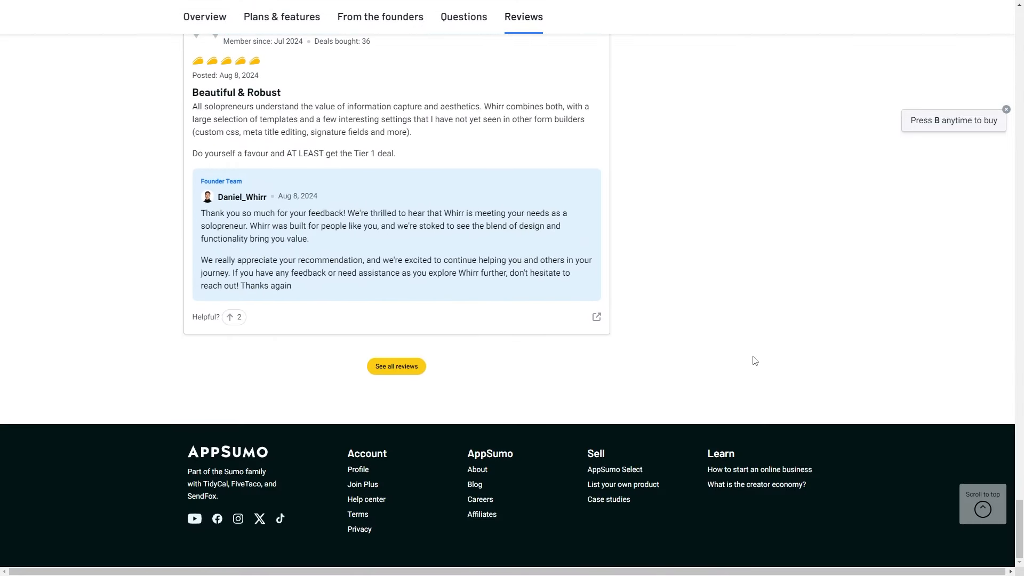
- Compare the license tiers under the plans and features, and view the plan options offered for License Tier 3
scroll(754, 359, "up", 5)
scroll(779, 349, "up", 20)
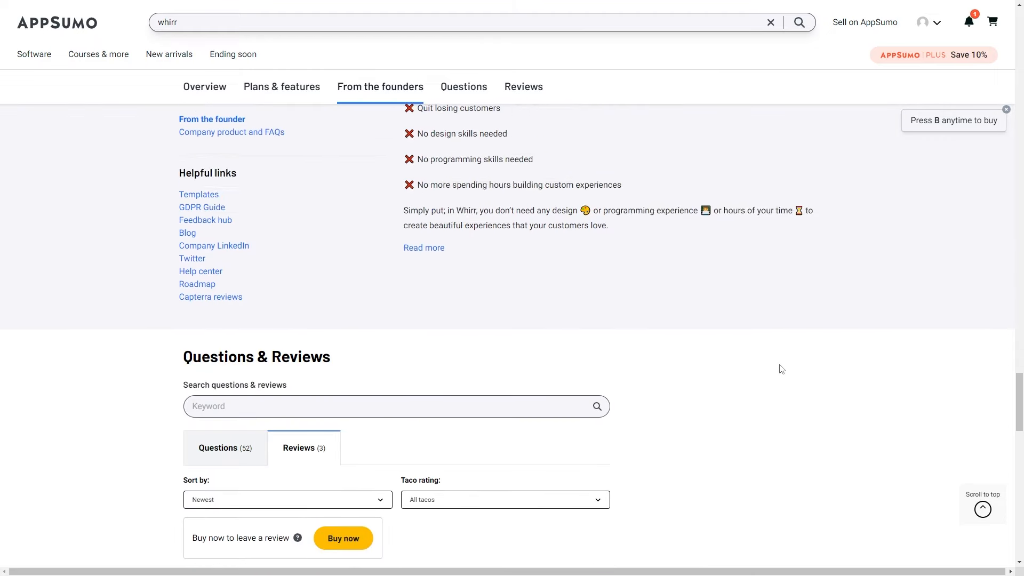
scroll(781, 368, "up", 5)
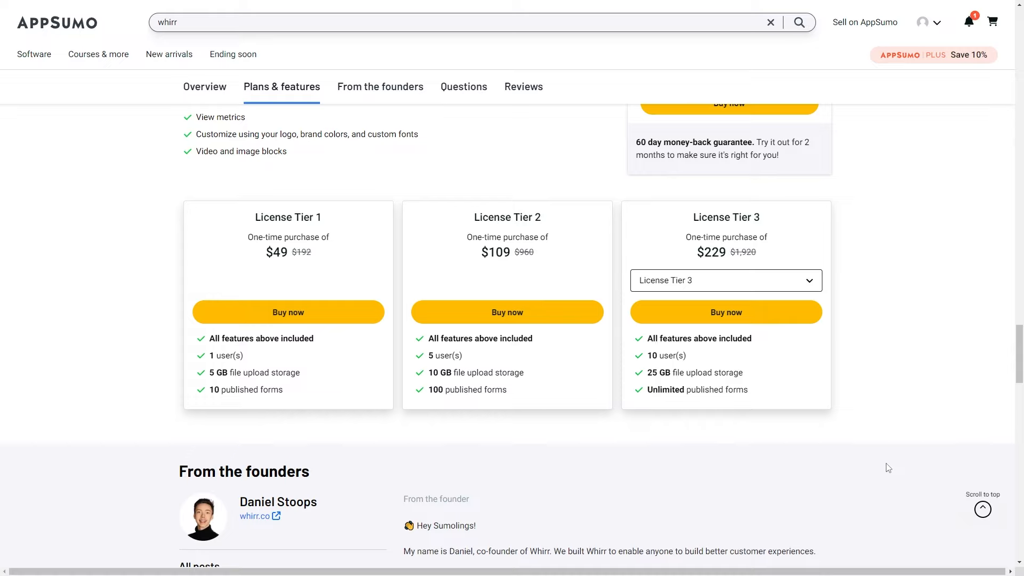
left_click(700, 284)
key("Down")
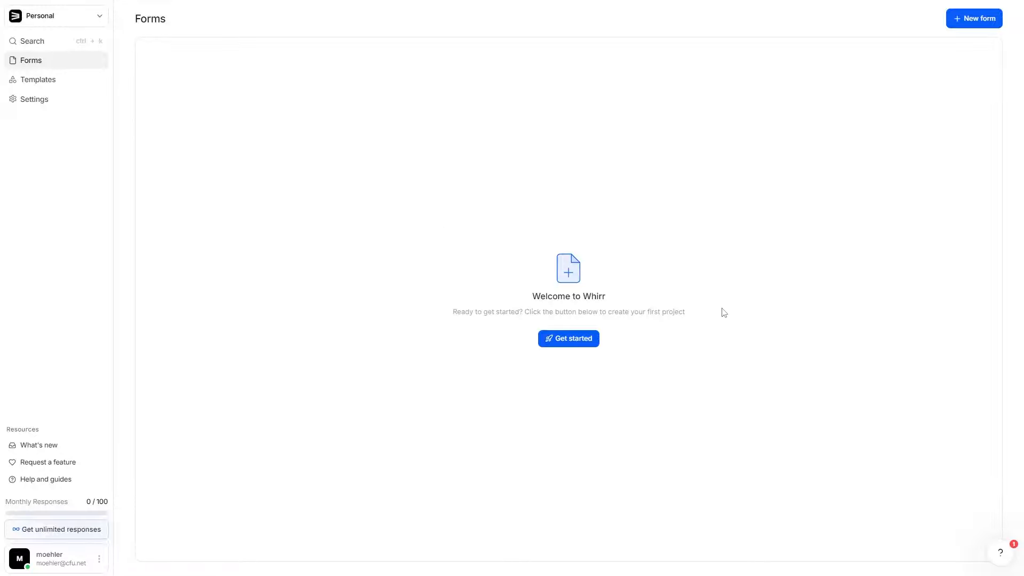
- View the gallery of form templates in Whirr and return to the forms overview
left_click(36, 81)
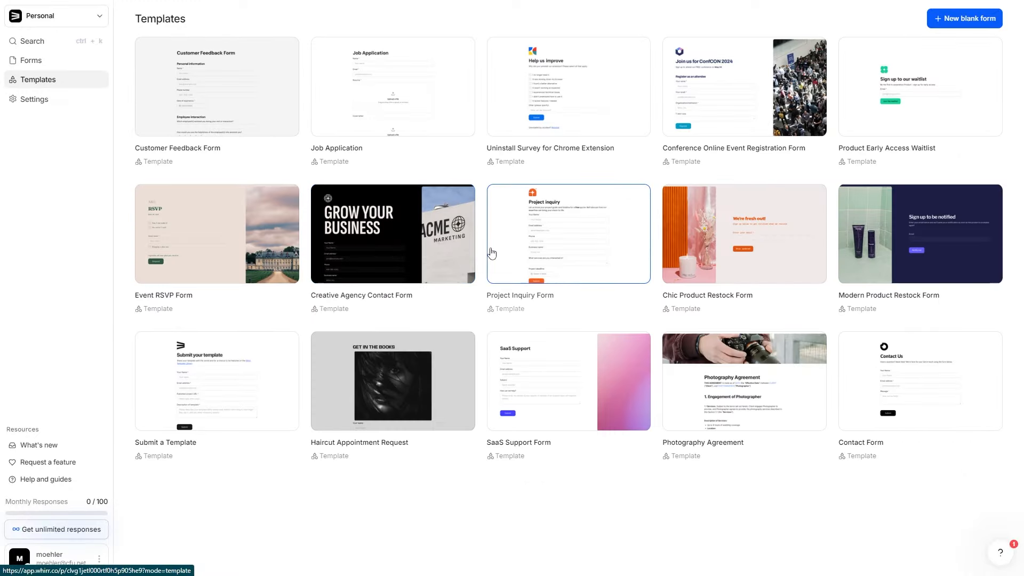
left_click(44, 57)
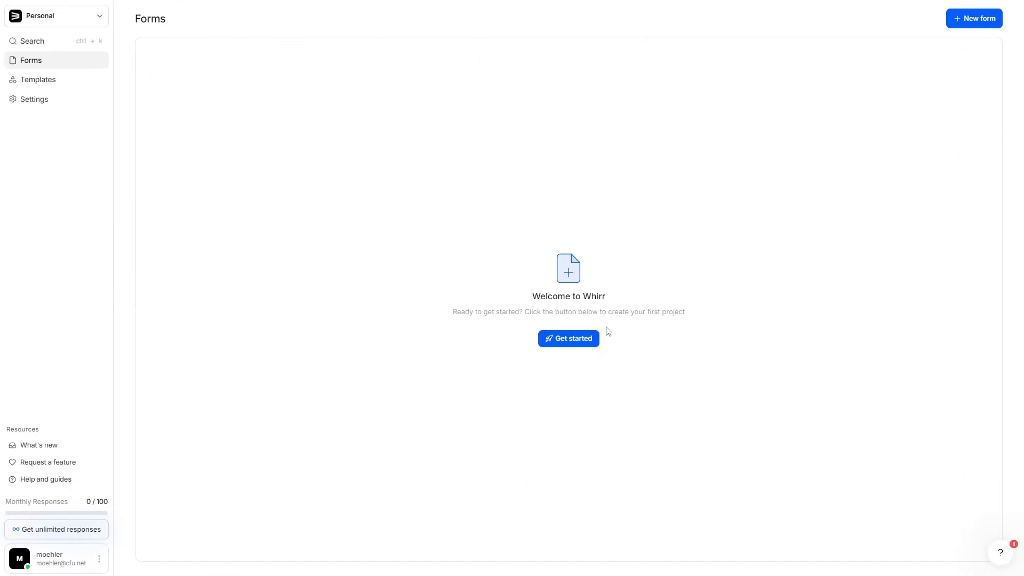
- Create a new form and title it "General Intake Form"
left_click(581, 342)
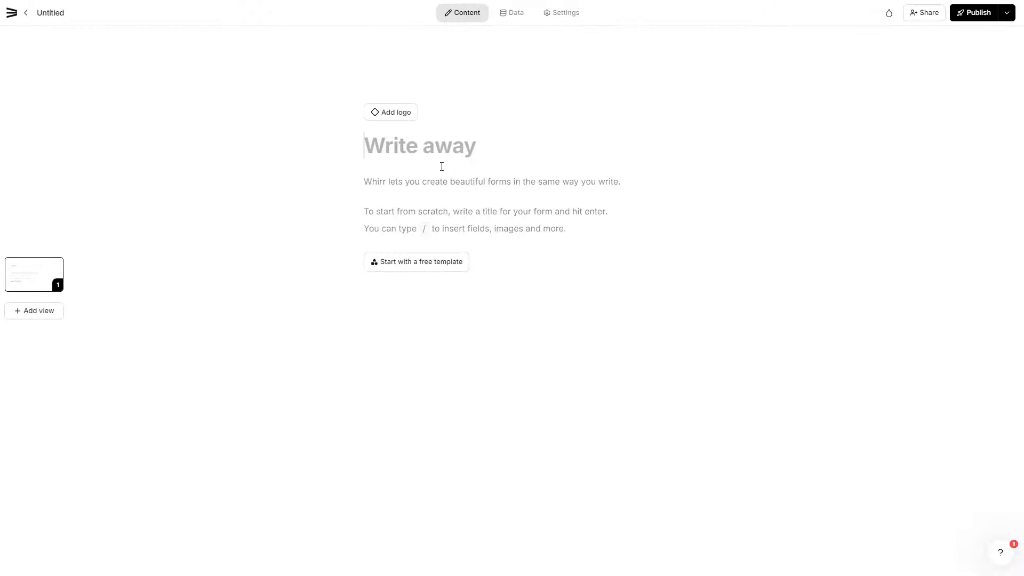
type("General Intake Form")
key("Return")
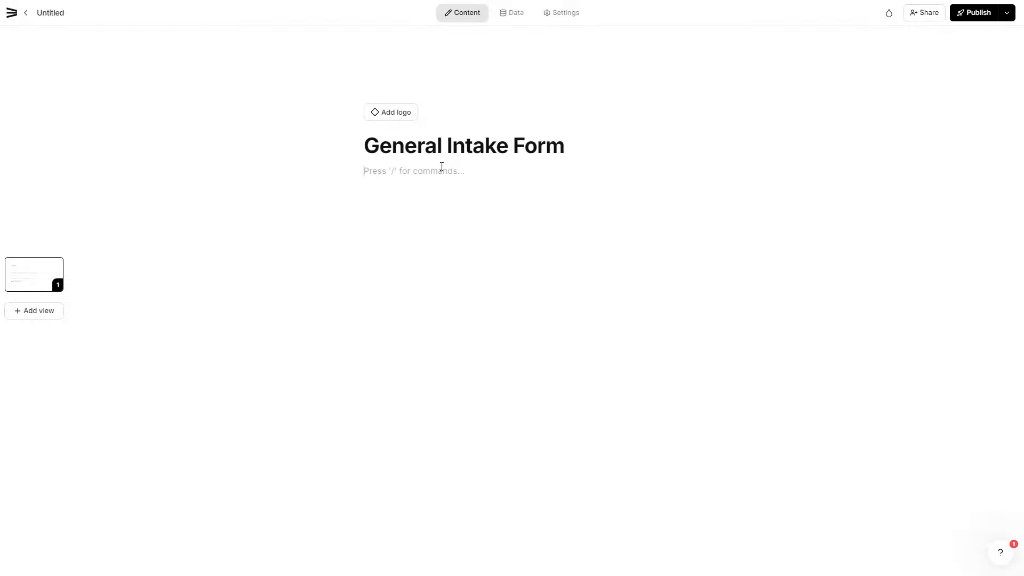
- Examine the complete list of insertable blocks below the form title, from headings to the State/territory dropdown
type("/")
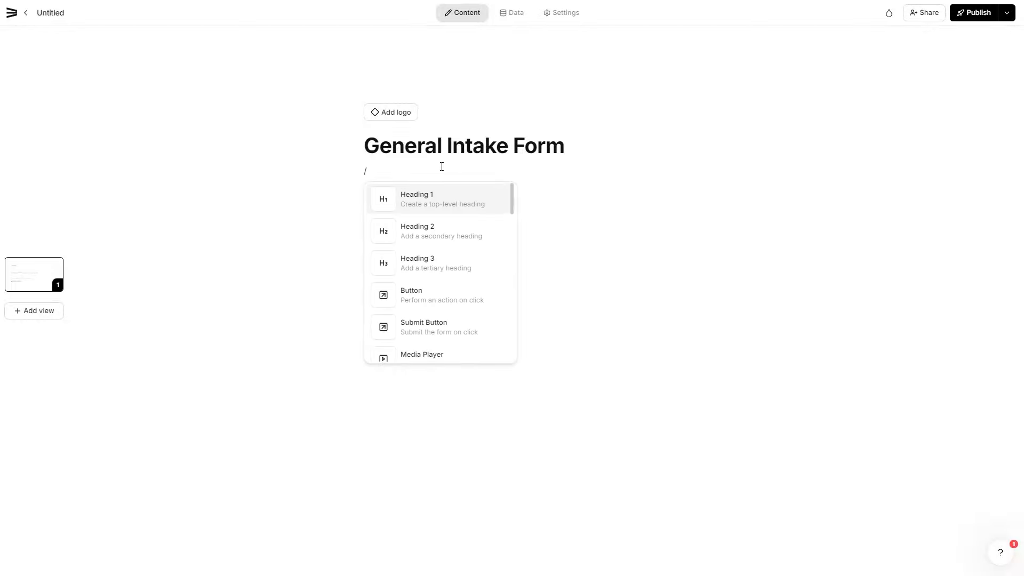
scroll(464, 192, "down", 4)
scroll(463, 192, "up", 4)
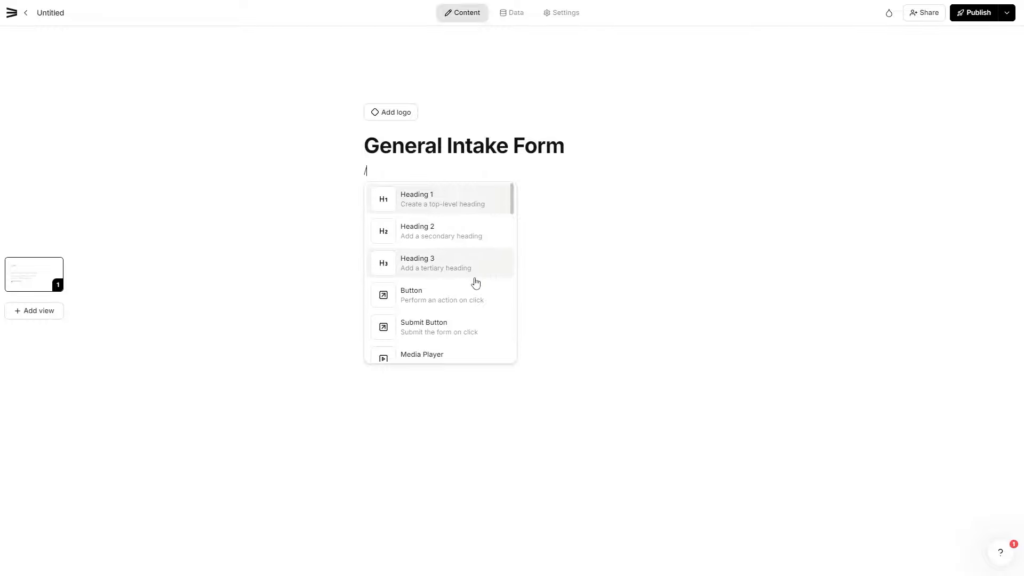
scroll(469, 340, "down", 2)
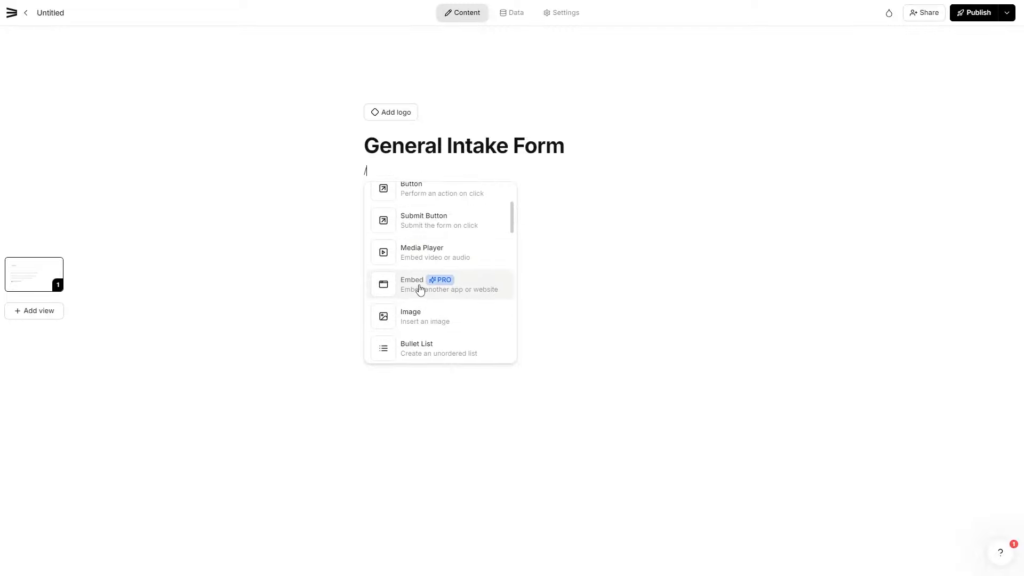
scroll(433, 317, "down", 1)
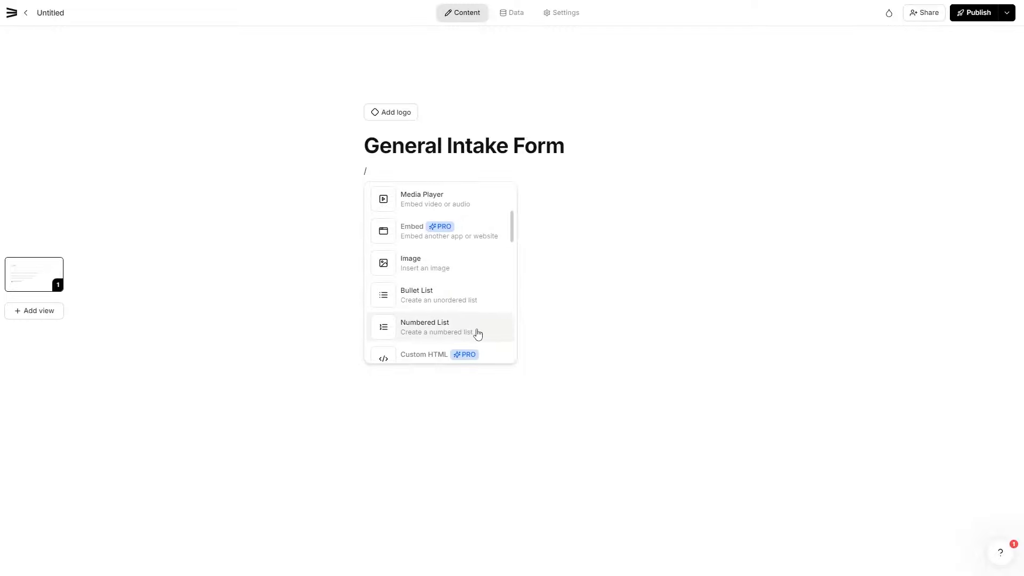
scroll(469, 327, "down", 1)
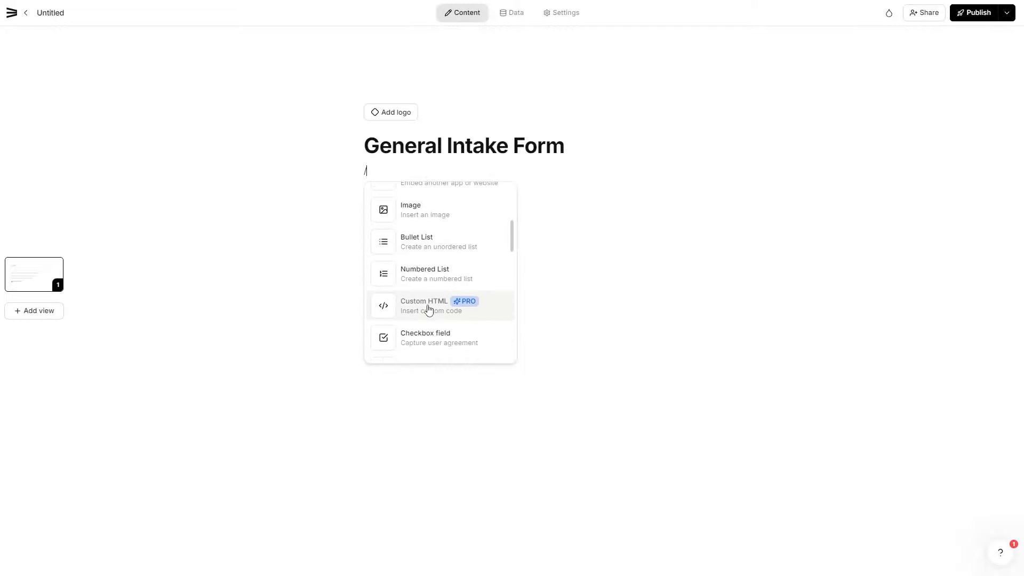
scroll(427, 307, "down", 1)
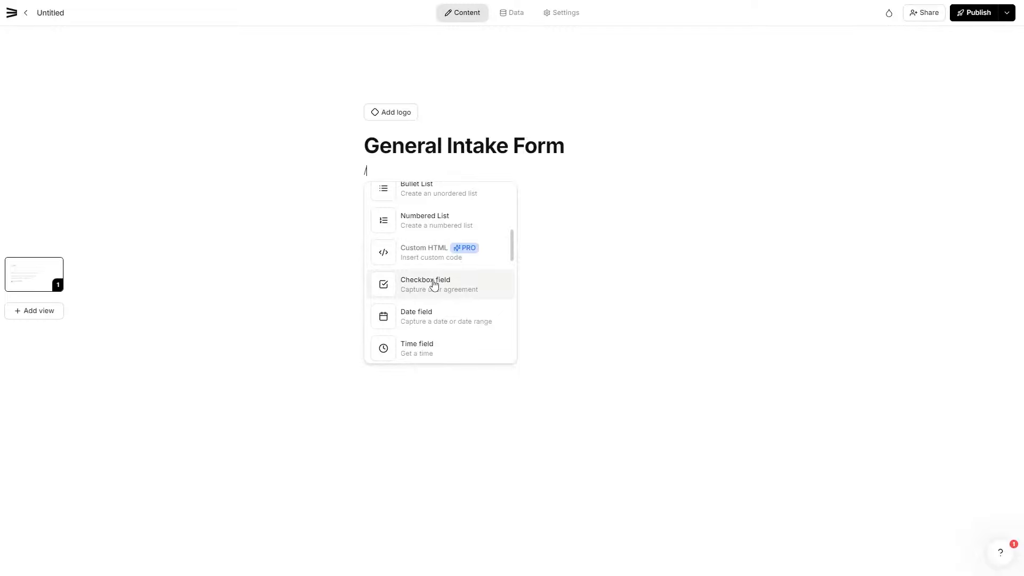
scroll(477, 319, "down", 2)
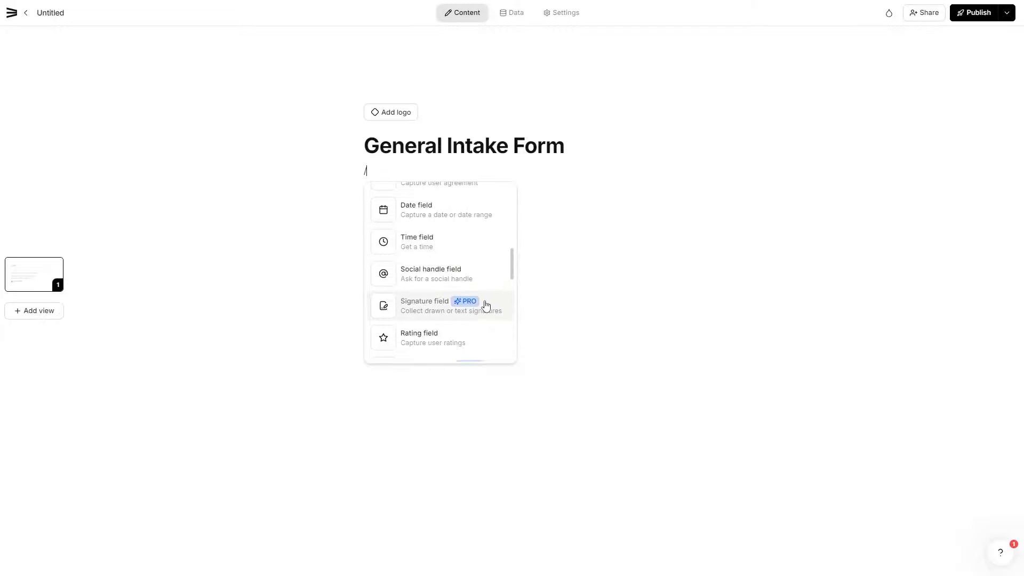
scroll(485, 305, "down", 1)
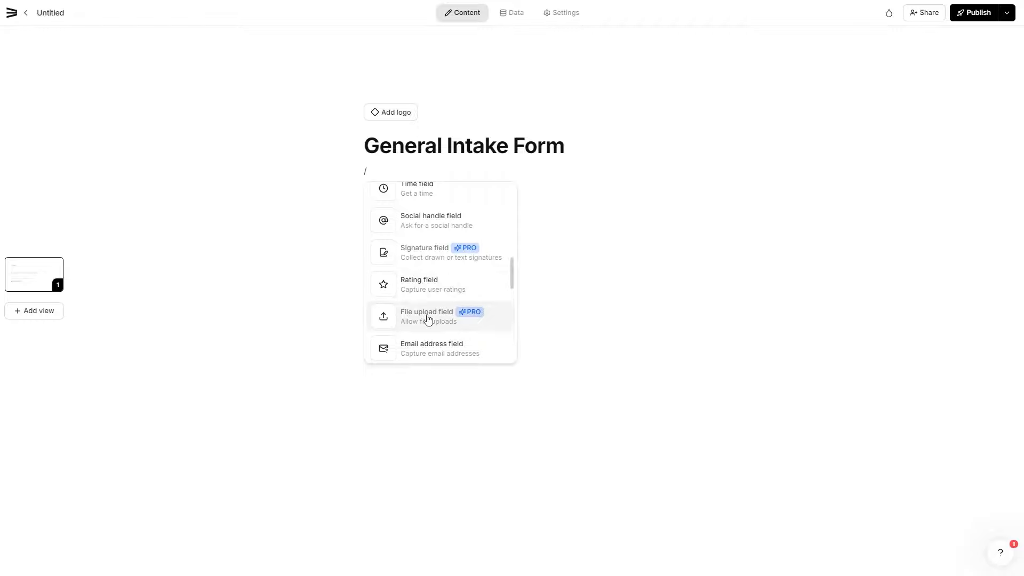
scroll(421, 306, "down", 1)
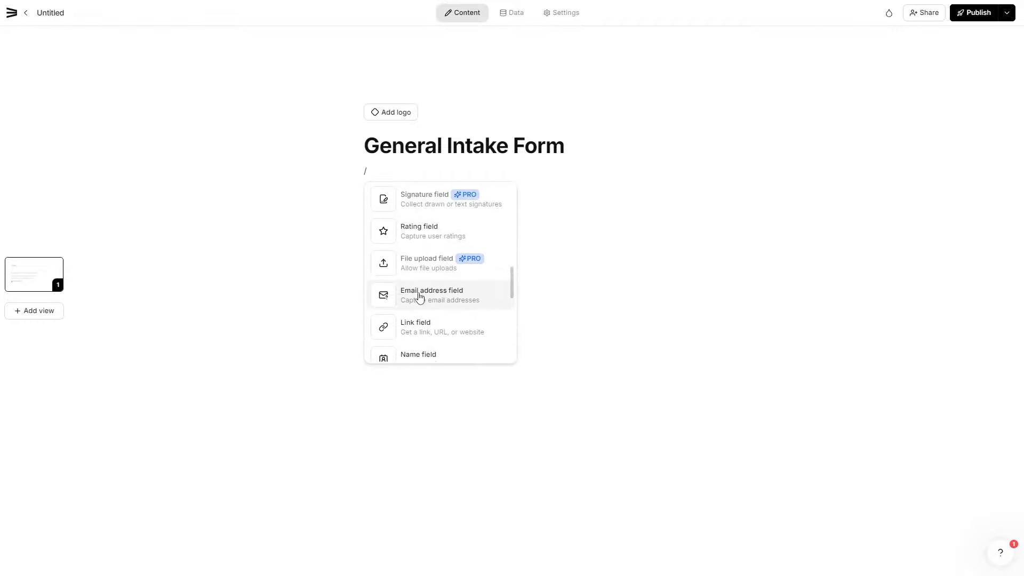
scroll(475, 327, "down", 1)
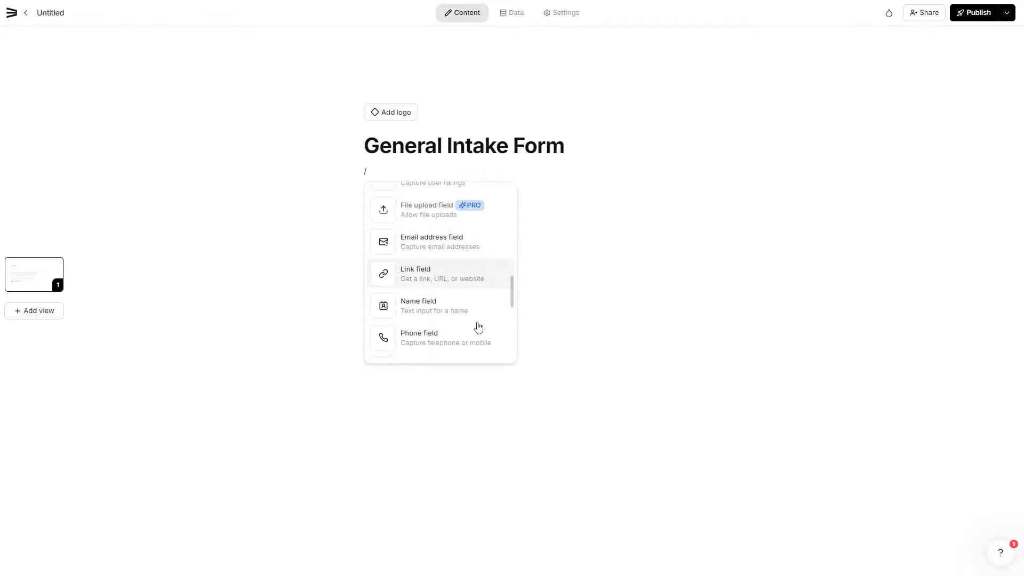
scroll(471, 338, "down", 1)
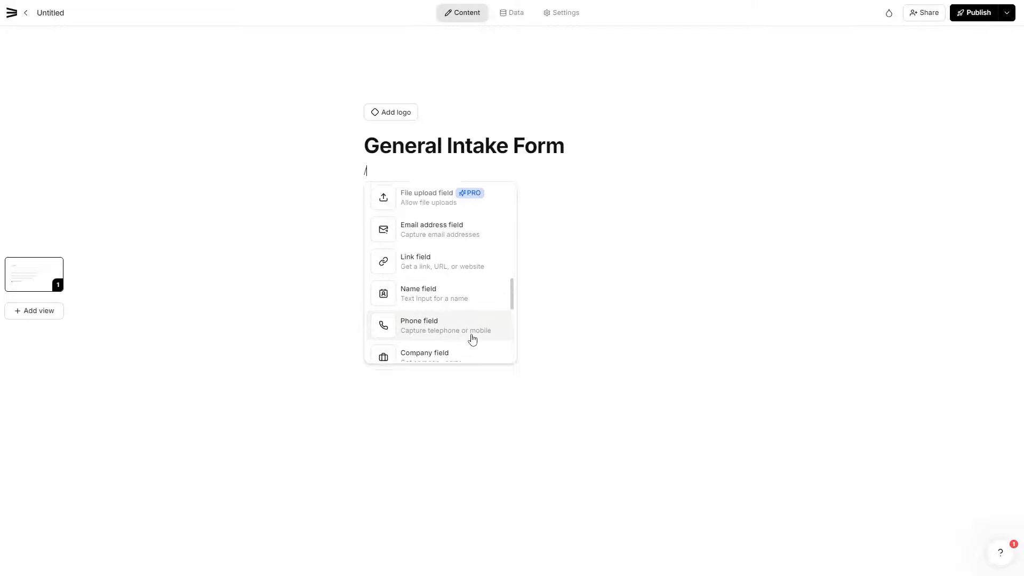
scroll(470, 324, "down", 1)
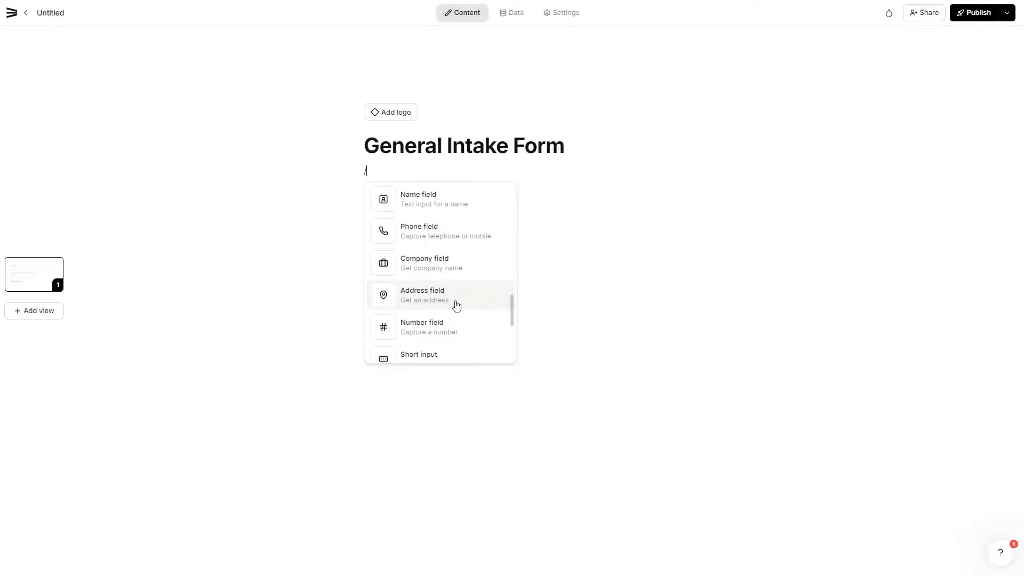
scroll(456, 319, "down", 1)
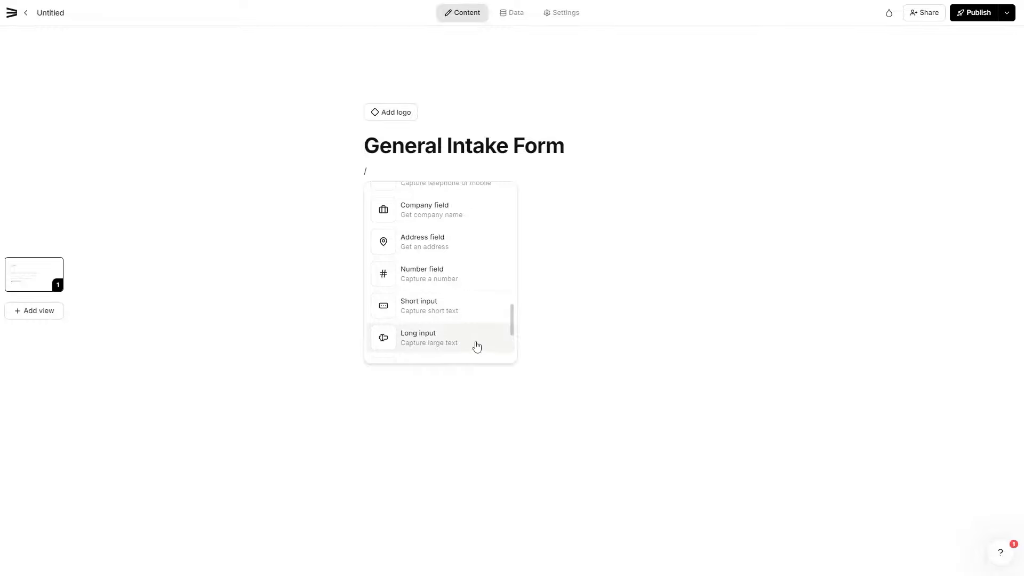
scroll(476, 346, "down", 1)
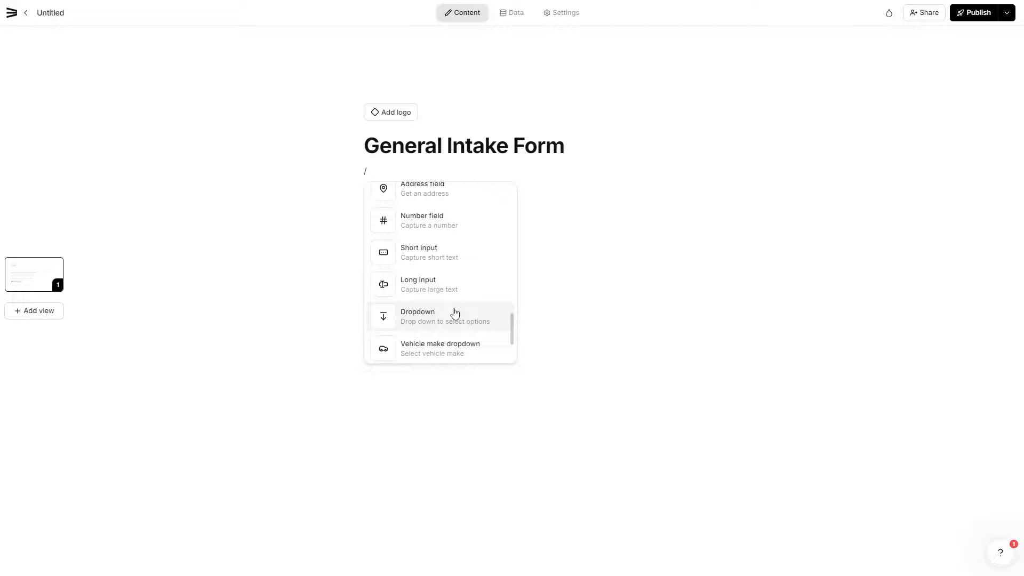
scroll(467, 351, "down", 1)
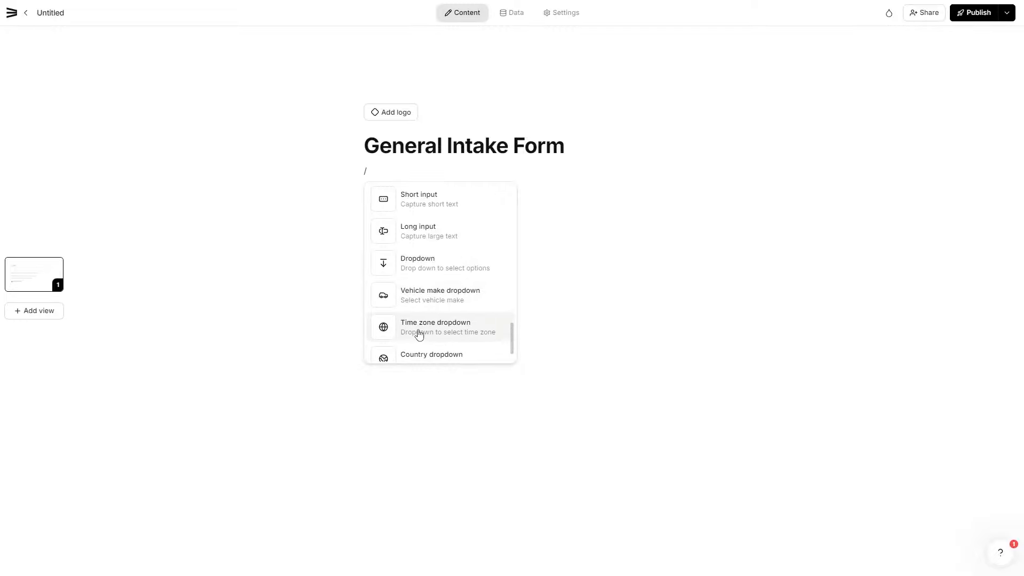
scroll(418, 334, "down", 1)
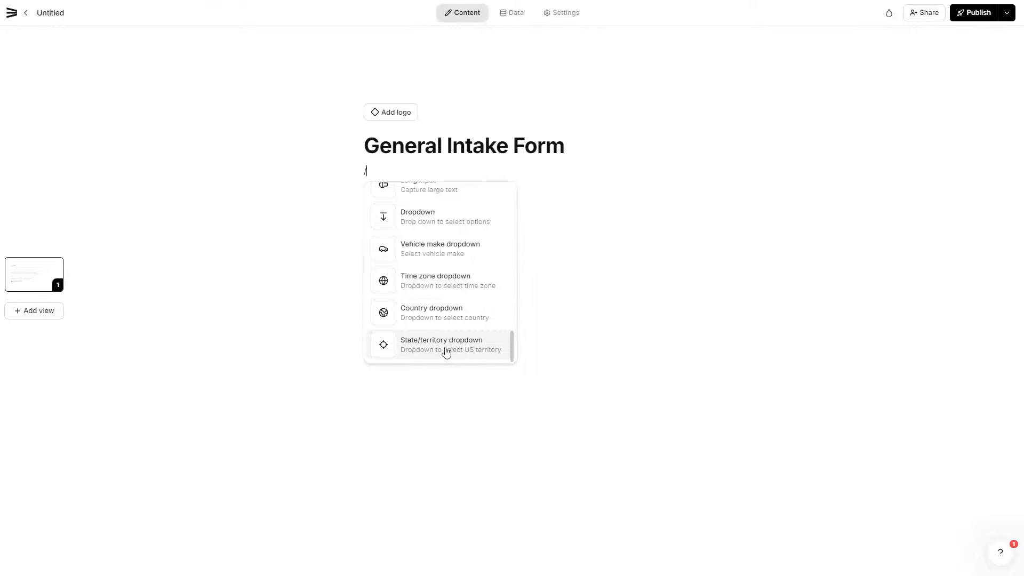
- Insert a Name field below the General Intake Form title
scroll(447, 351, "up", 10)
scroll(444, 347, "down", 3)
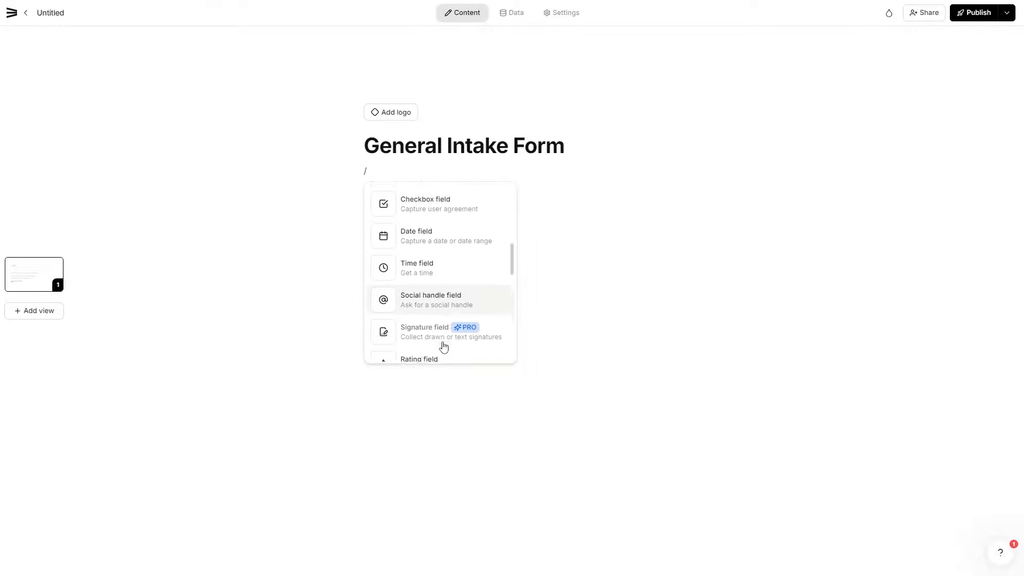
scroll(444, 347, "down", 2)
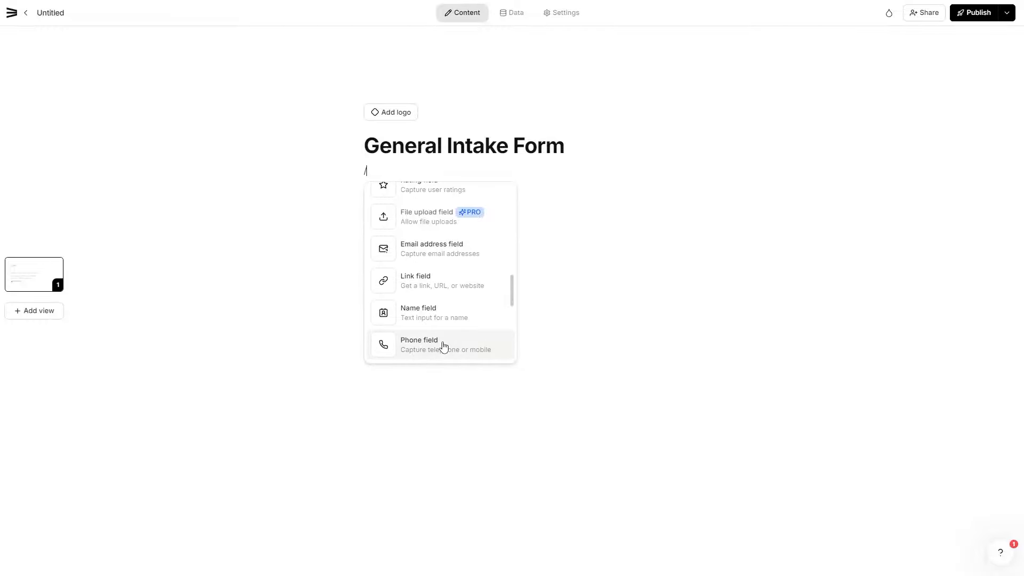
left_click(434, 319)
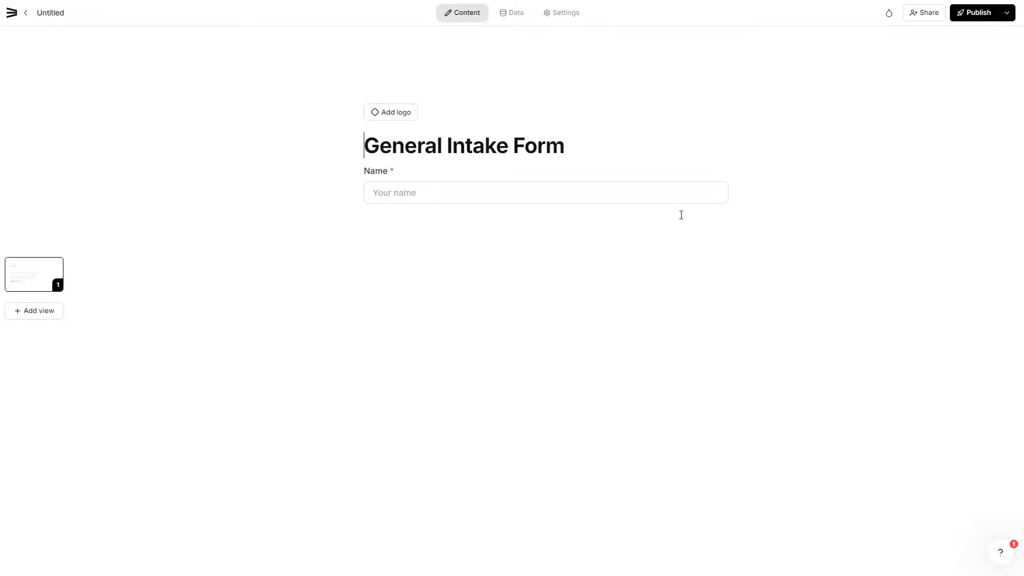
- Try to call up block commands from the Name field's label, and clear the sample name from its input box
left_click(559, 199)
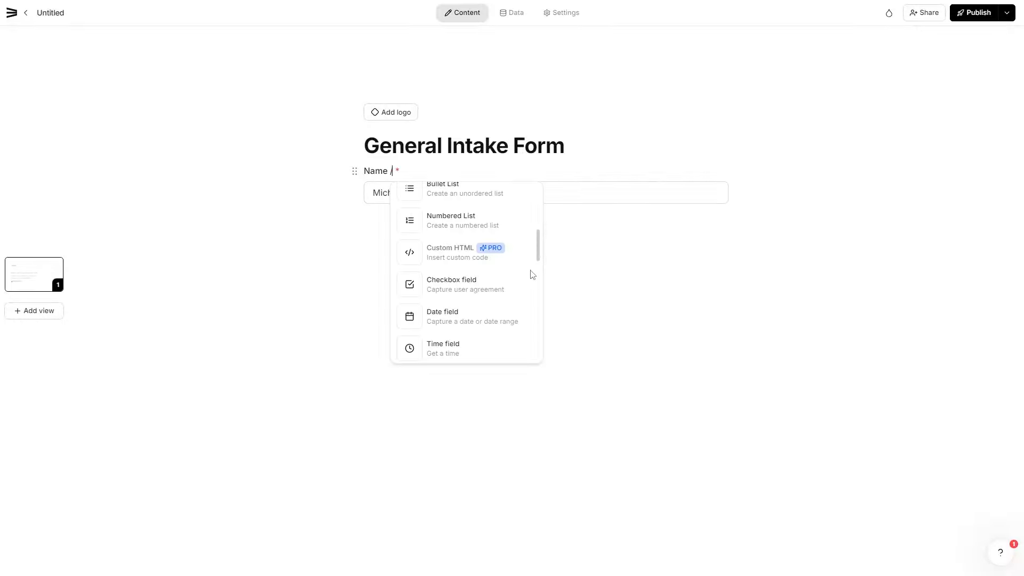
left_click(469, 174)
left_click_drag(426, 194, 362, 201)
key("BackSpace")
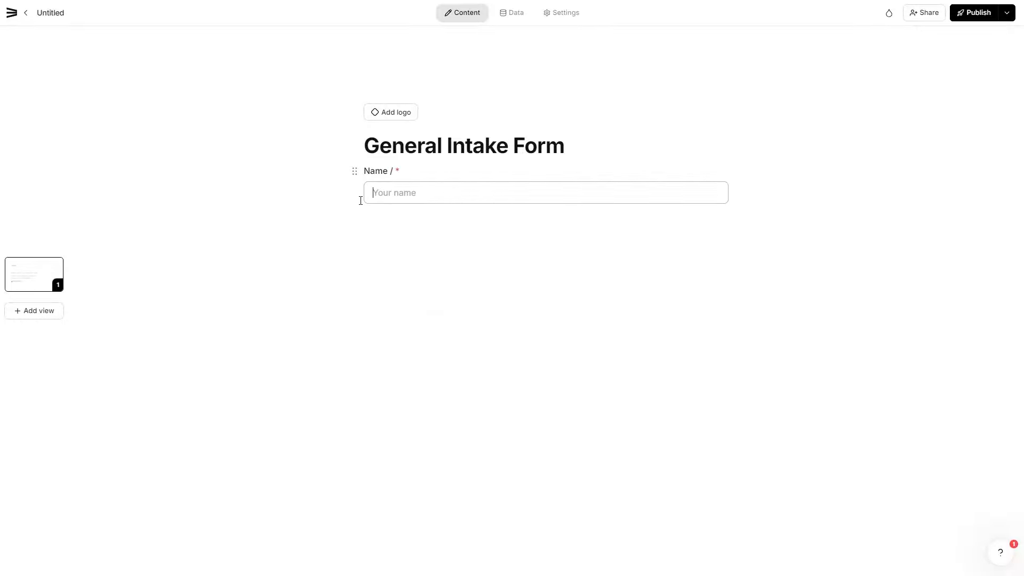
- Insert a Telephone field below the Name field, leaving no stray slash in the Name label
left_click(389, 263)
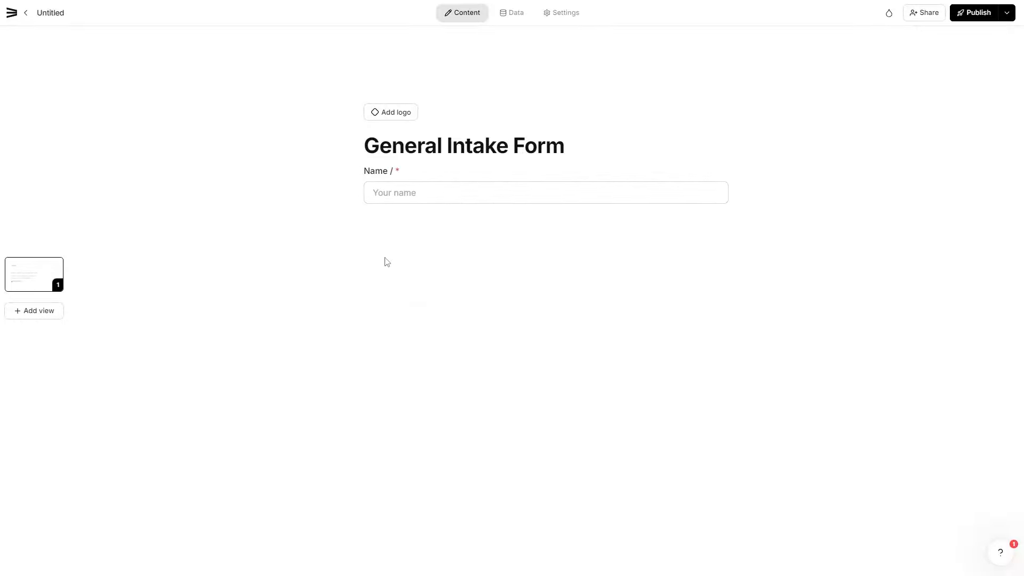
left_click(393, 171)
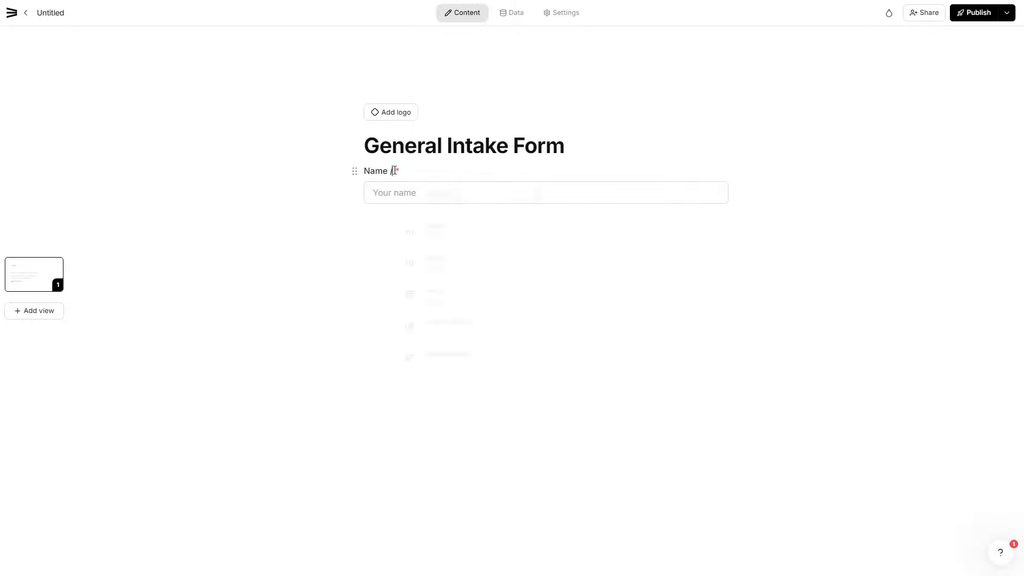
left_click(588, 286)
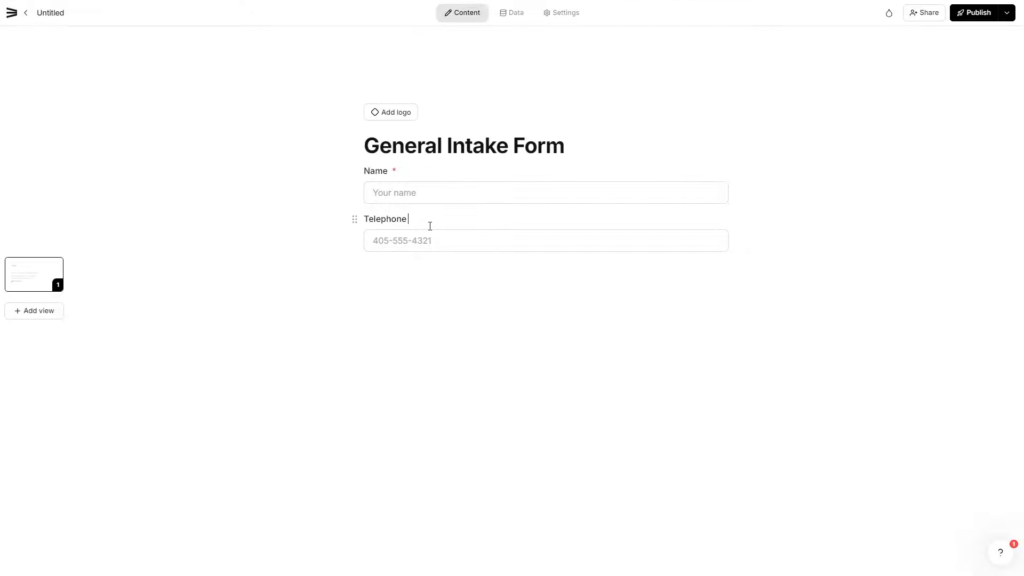
- Add an Address field below Telephone and a Company field below Address
type("/add")
left_click(523, 339)
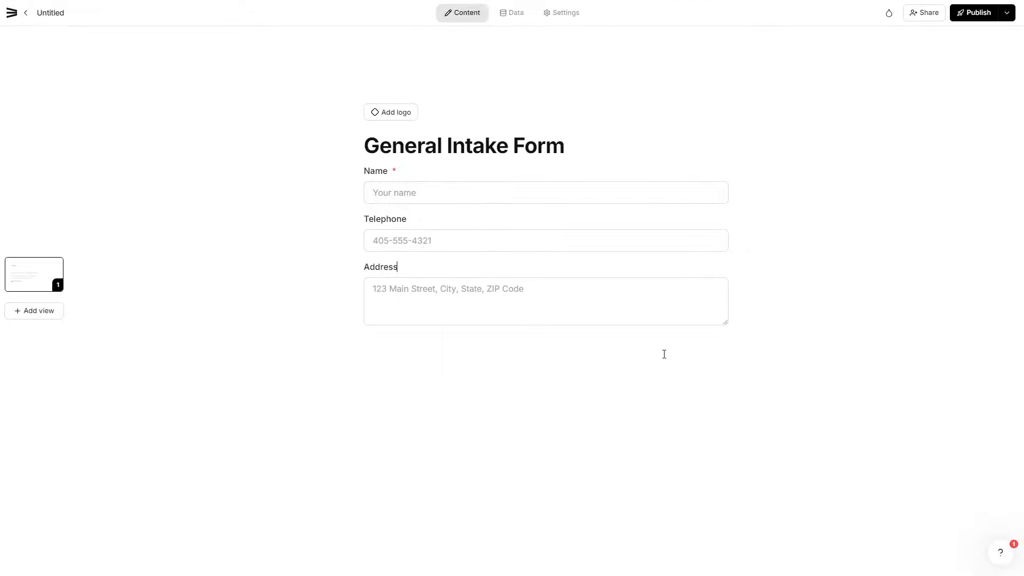
type("/com")
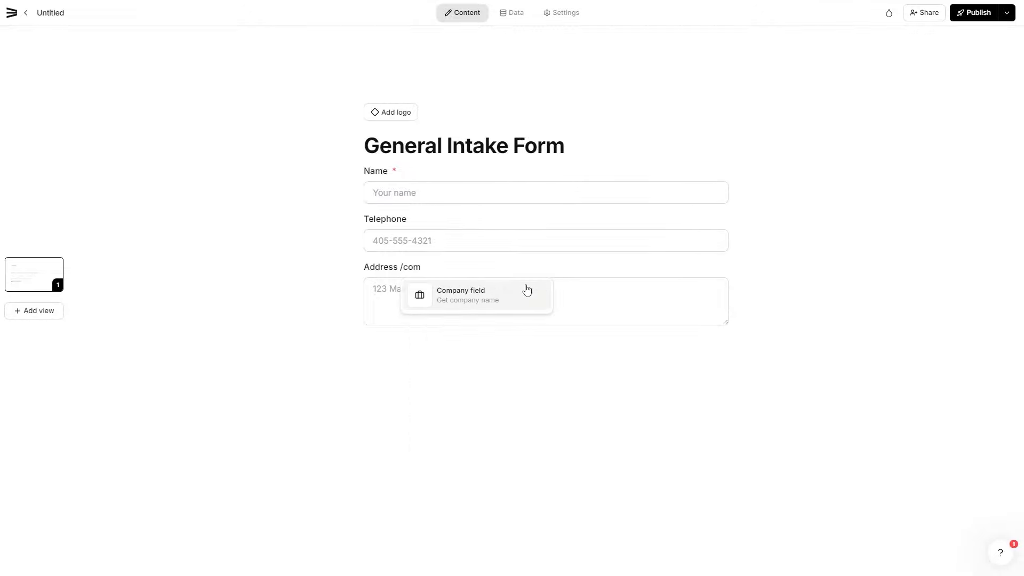
left_click(525, 290)
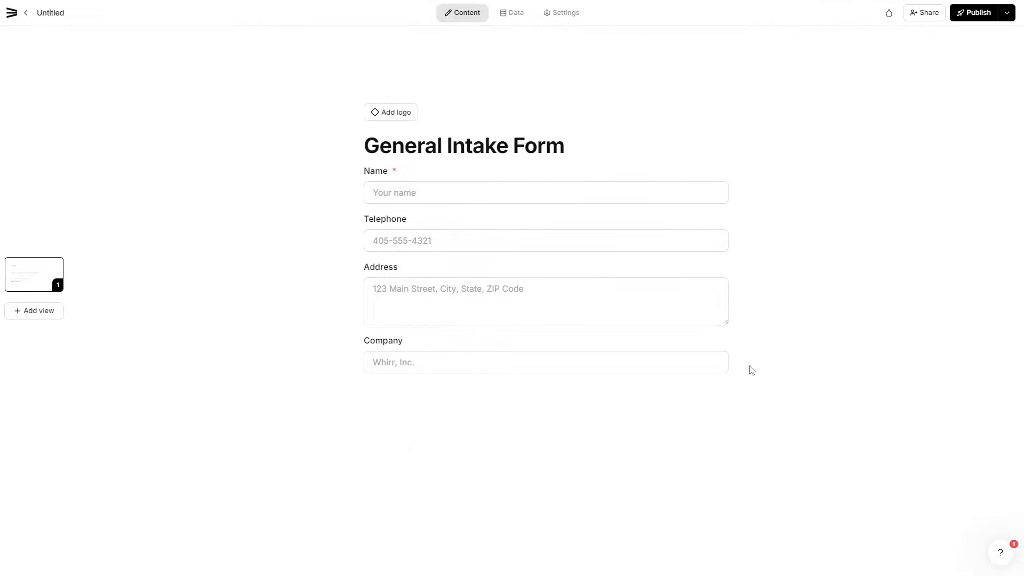
- Add the dark green leaves photo from Pexels as the form's cover image, skipping the logo upload
left_click(391, 116)
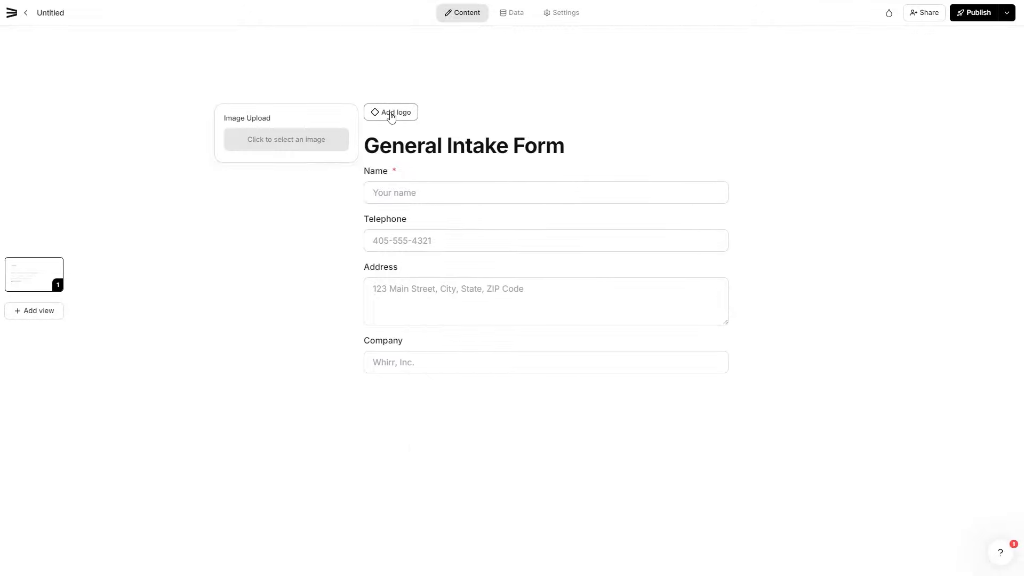
left_click(733, 118)
left_click(533, 53)
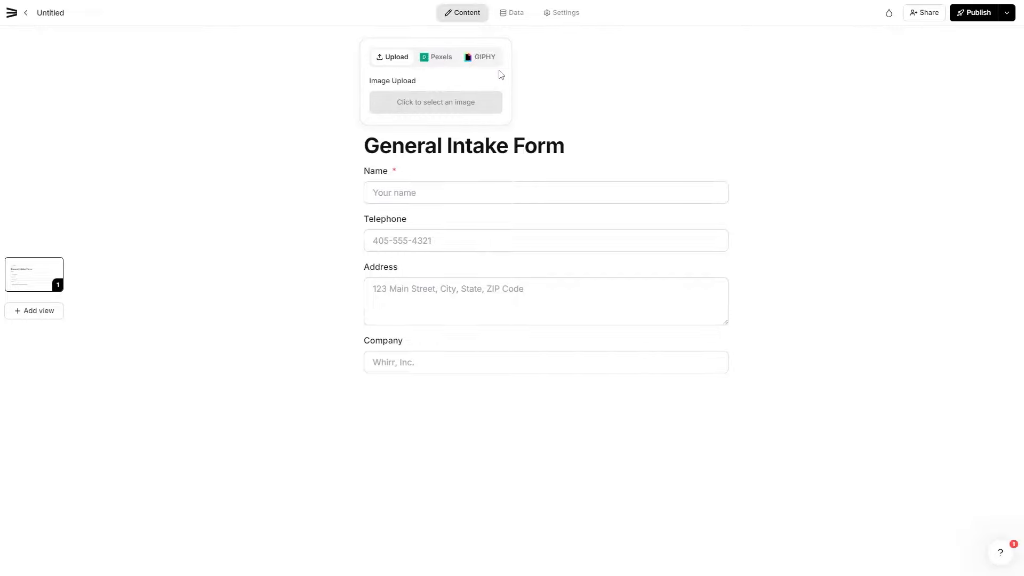
left_click(431, 59)
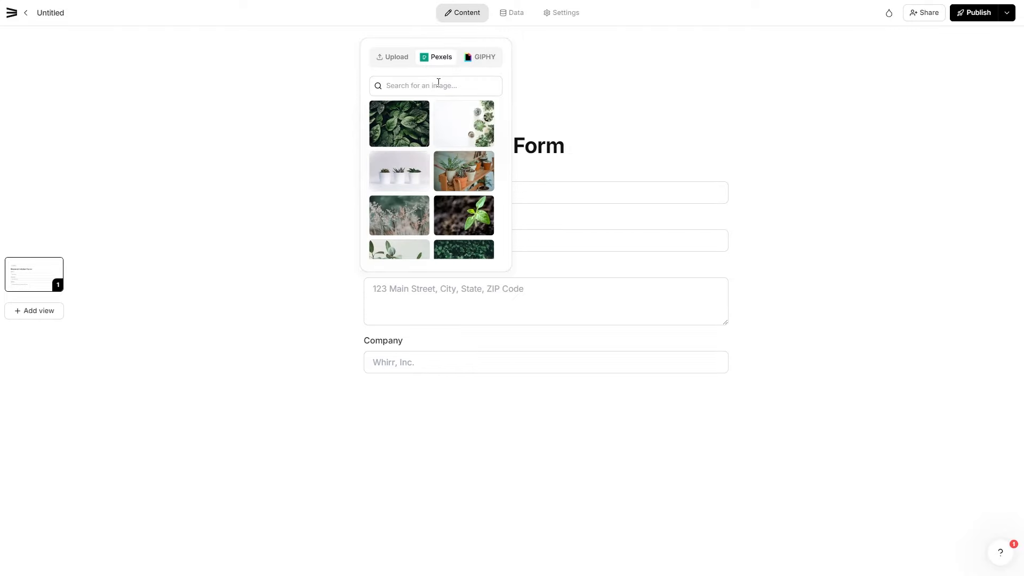
left_click(418, 130)
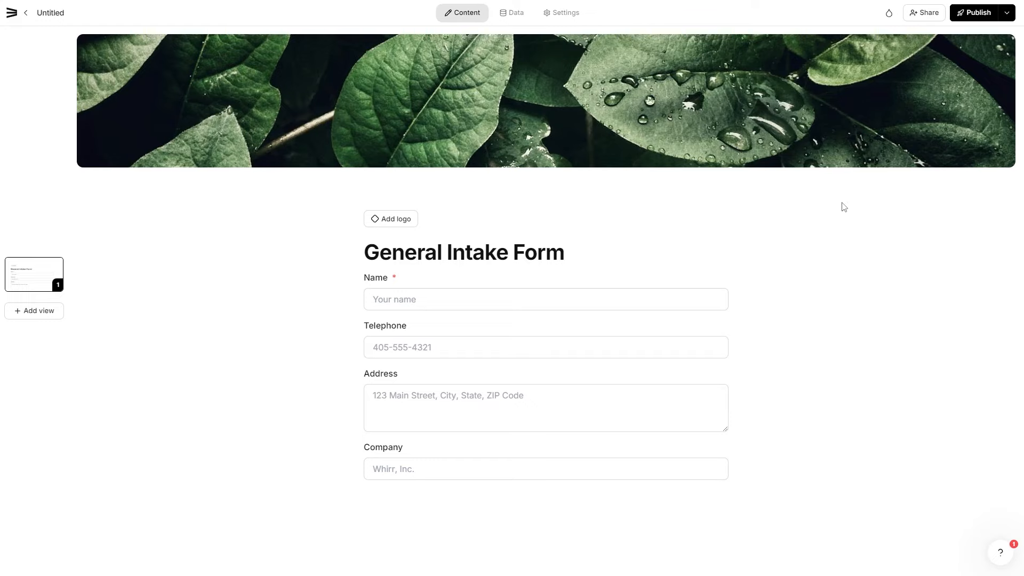
mouse_move(565, 114)
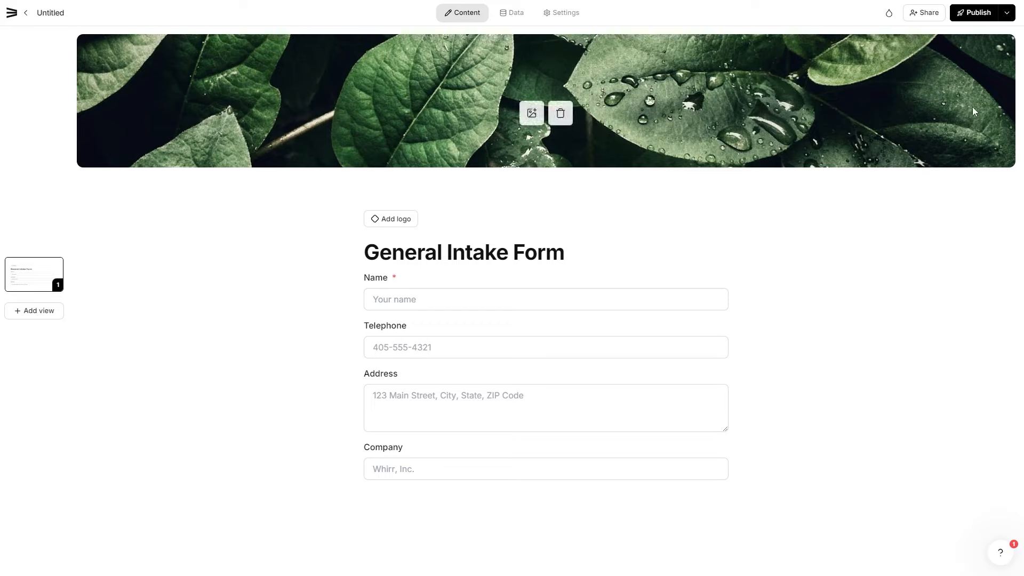
mouse_move(981, 48)
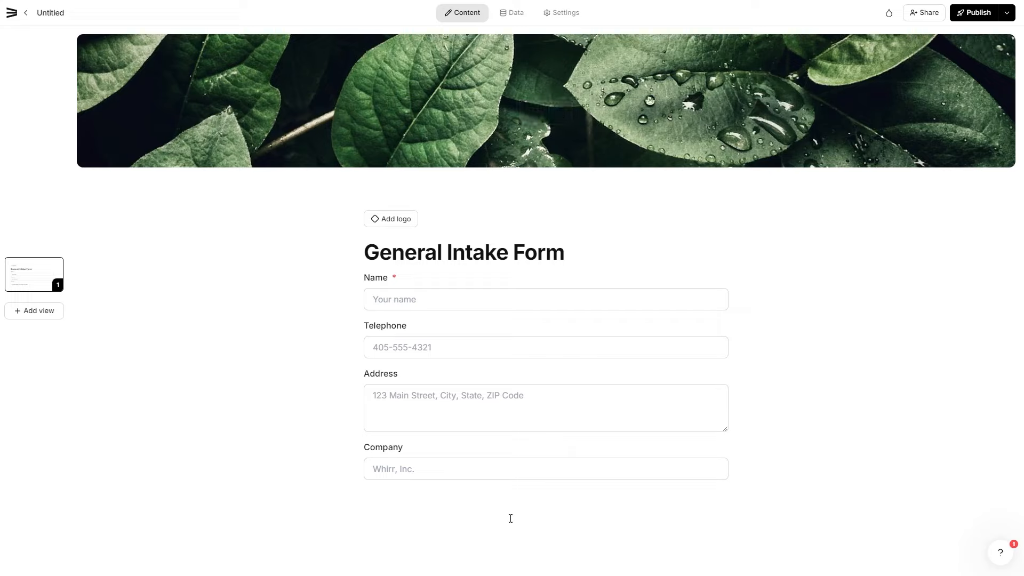
- Publish the General Intake Form and select its public link in the sharing options
left_click(972, 13)
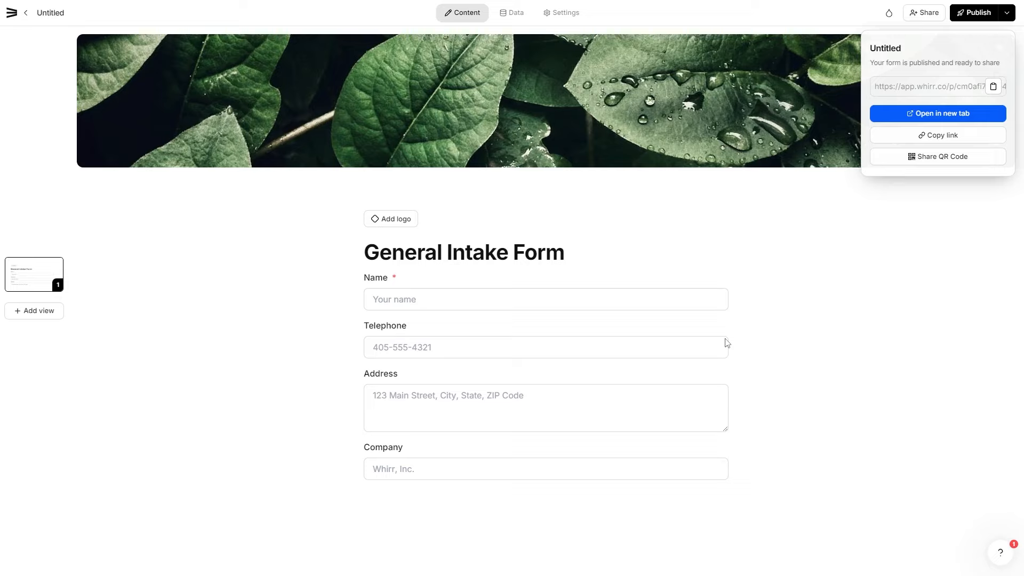
left_click(922, 92)
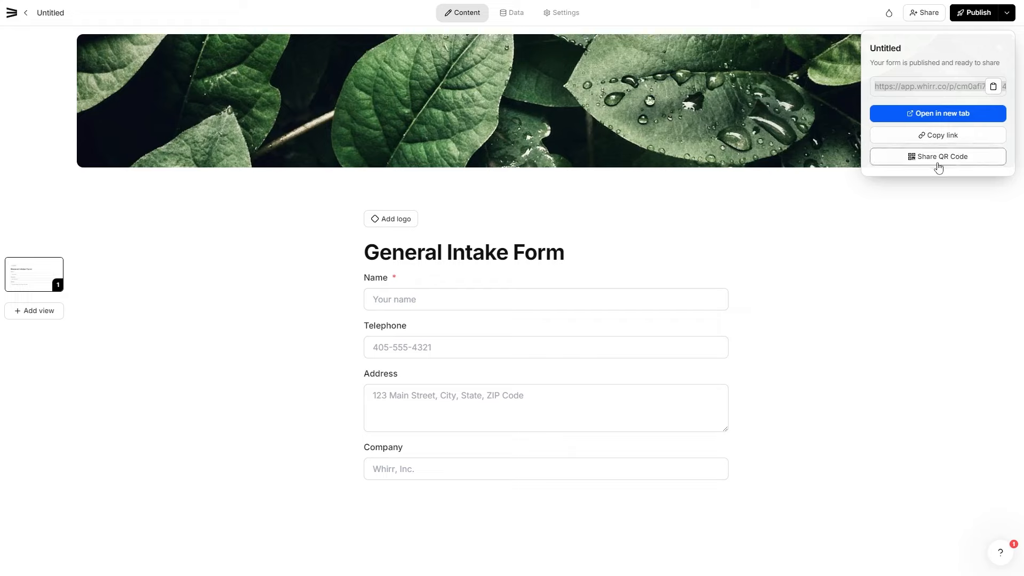
left_click(922, 279)
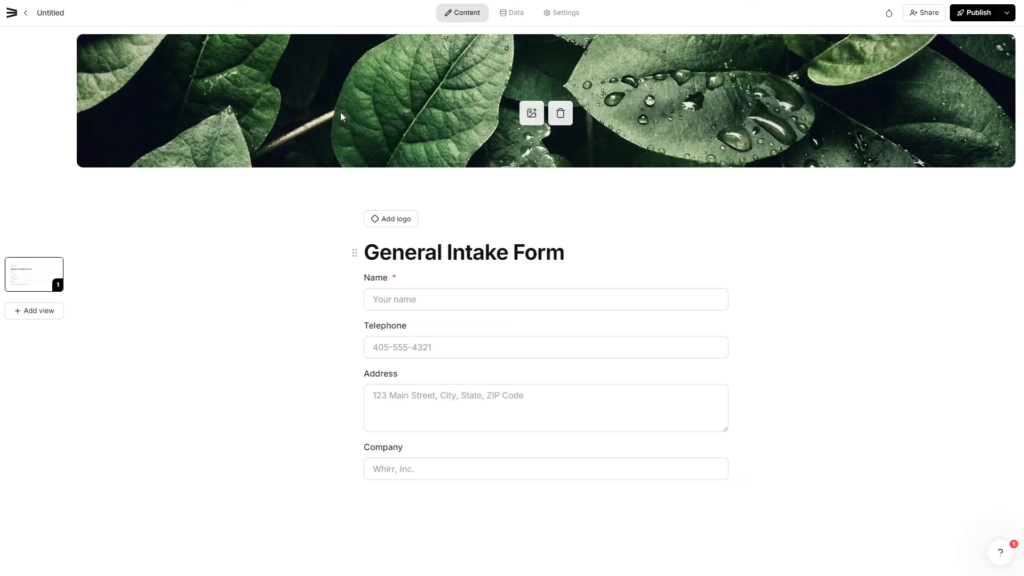
- Try the form's layout styles, choose the one with the cover image on the right side, and align the content to the bottom
left_click(888, 13)
left_click(888, 14)
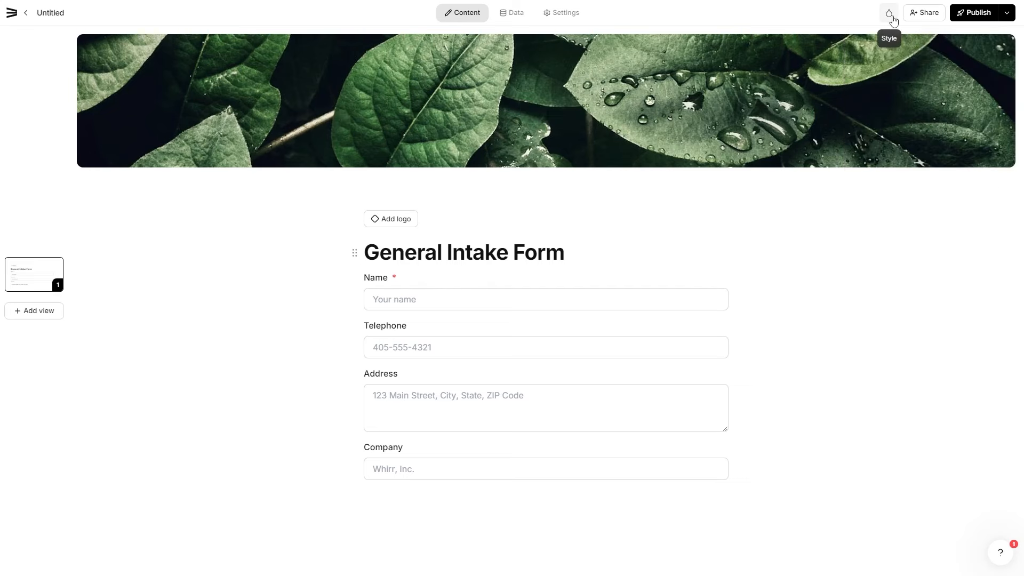
left_click(887, 24)
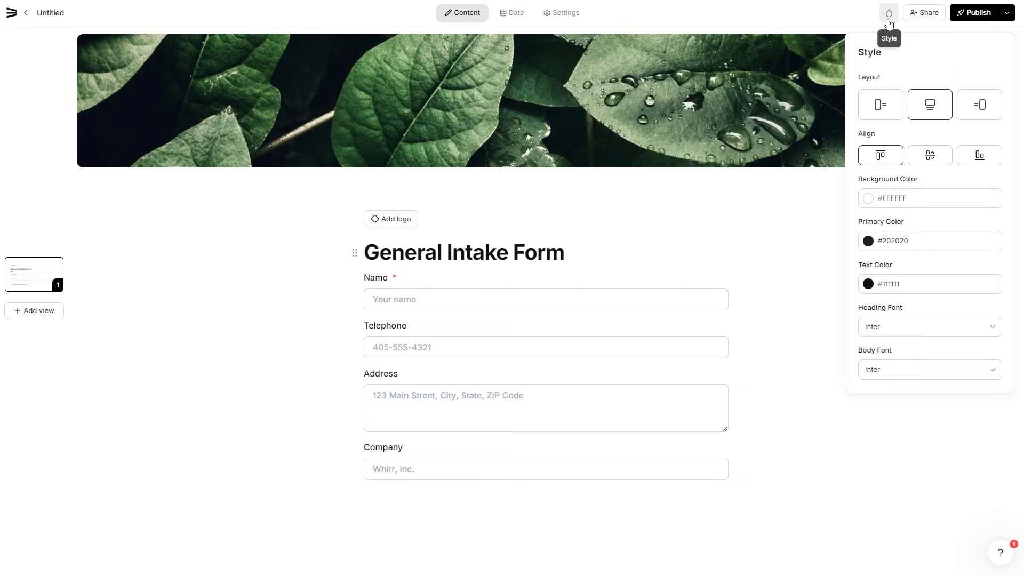
left_click(895, 99)
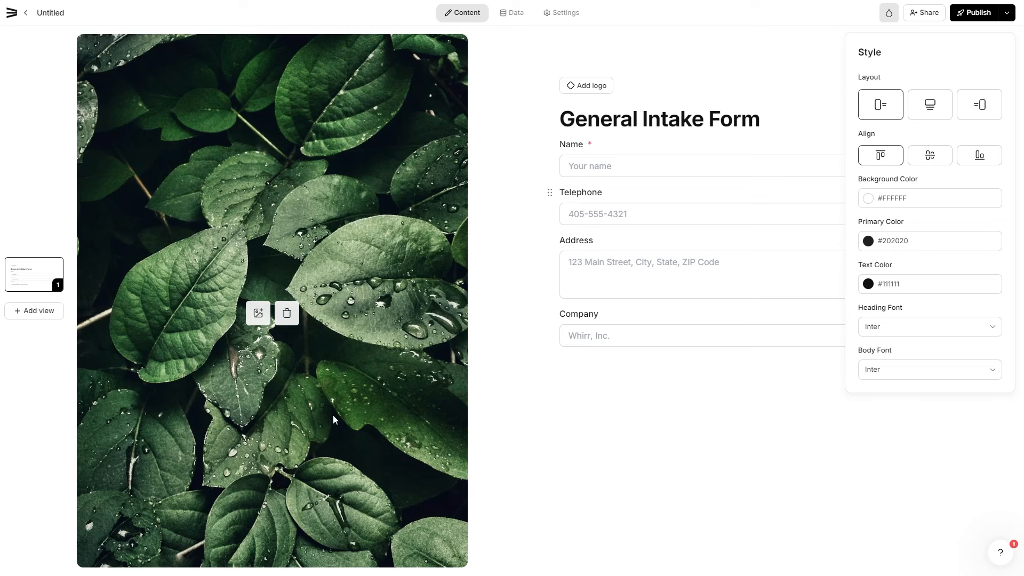
left_click(932, 101)
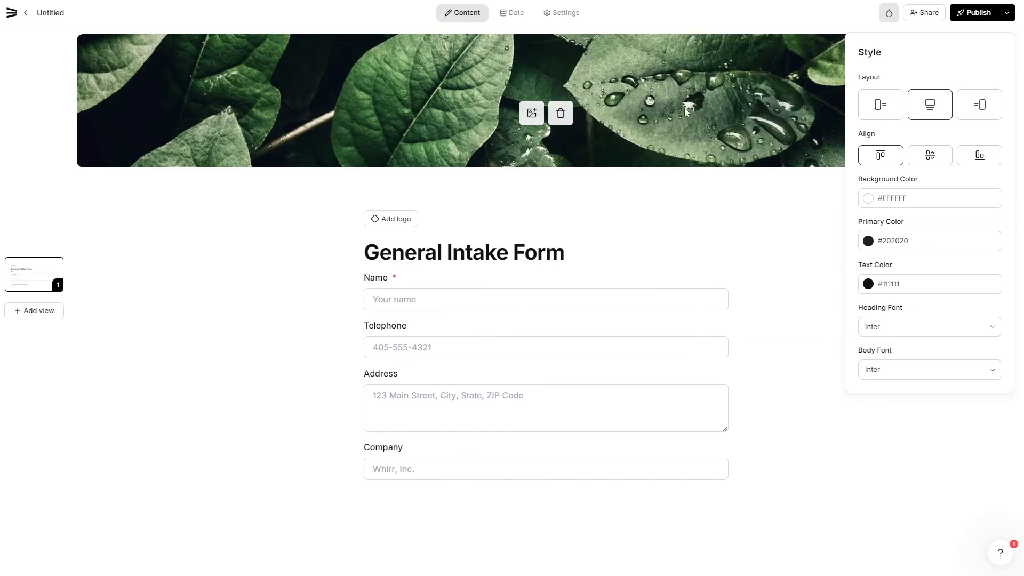
left_click(981, 106)
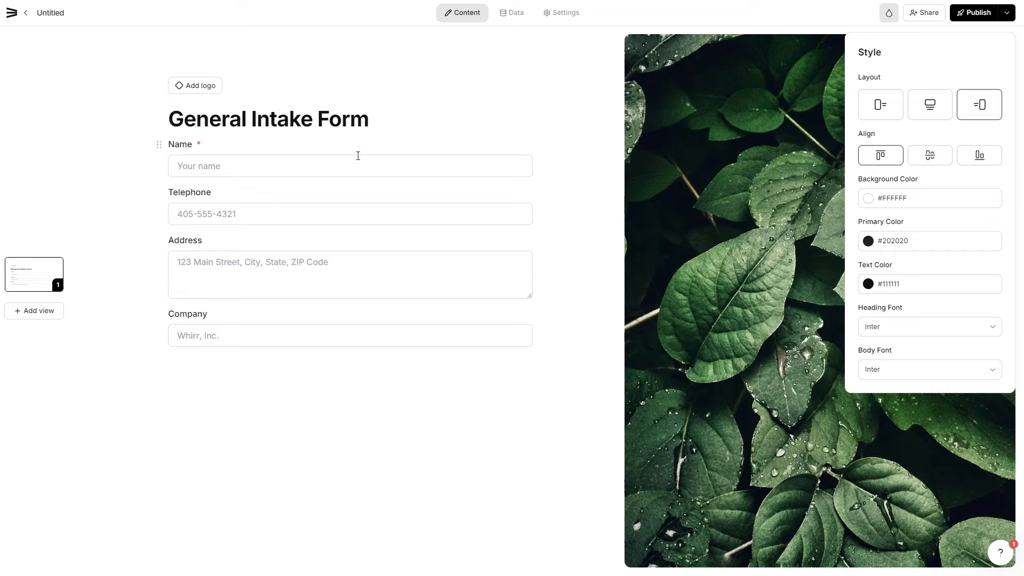
left_click(930, 156)
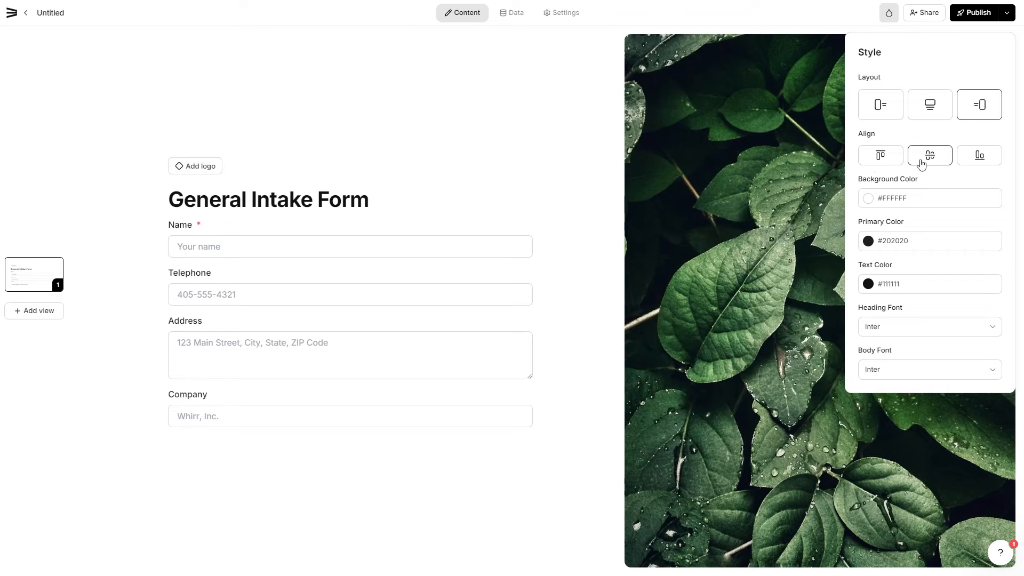
left_click(975, 156)
- Keep the form's background color at #FFFFFF and set its primary color to #EBEBEB
left_click(867, 198)
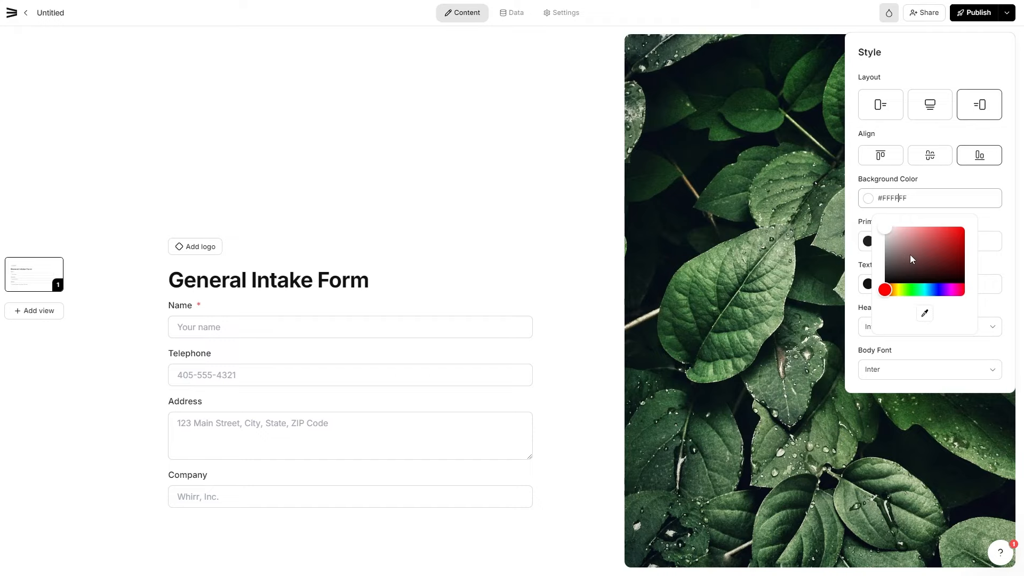
mouse_move(886, 228)
left_mouse_down()
mouse_move(881, 239)
mouse_move(882, 223)
left_mouse_up()
left_click(987, 223)
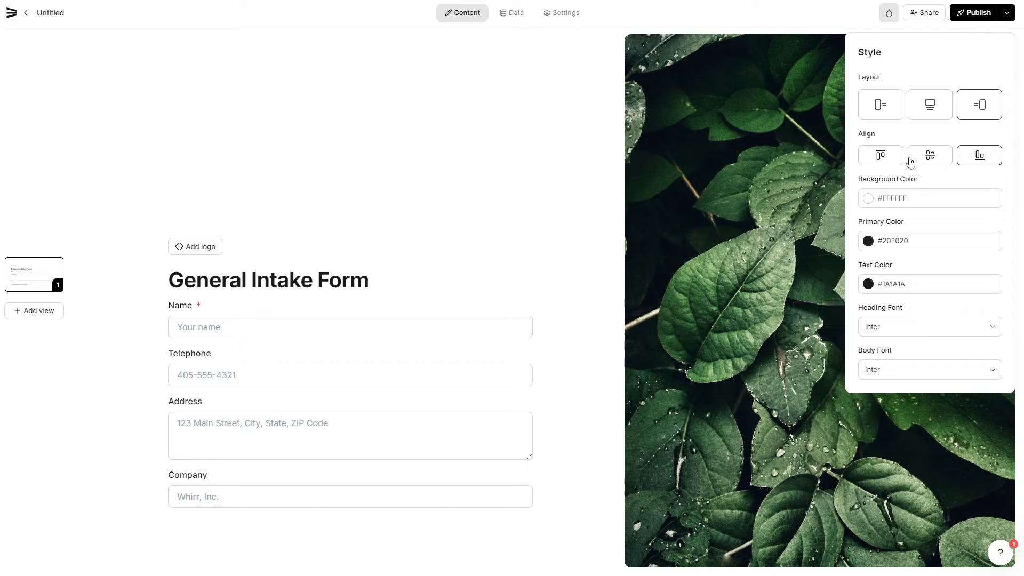
left_click(933, 240)
left_click_drag(886, 318, 881, 274)
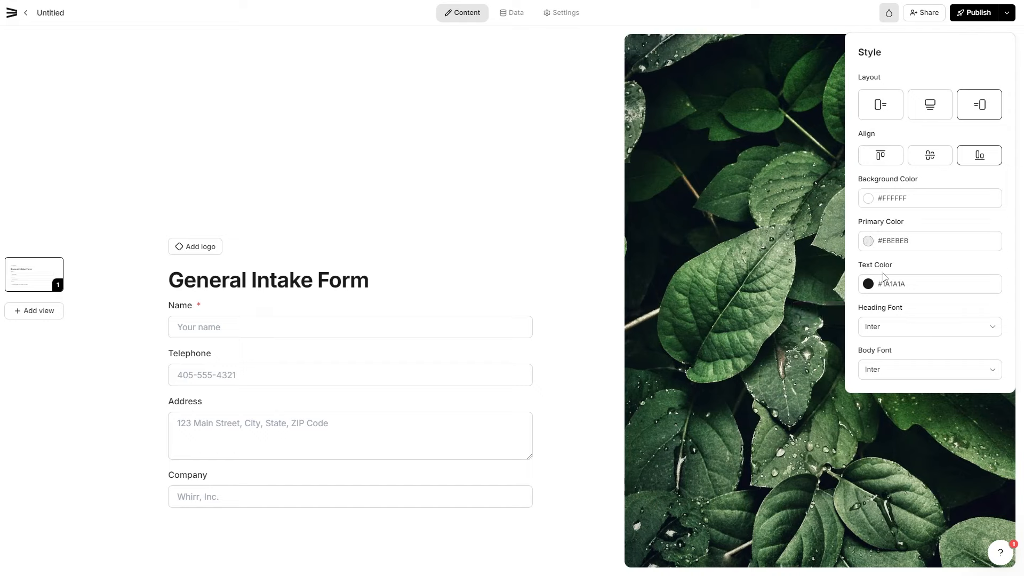
- Try a red text color for the form, and settle on dark green #003500
left_click(955, 283)
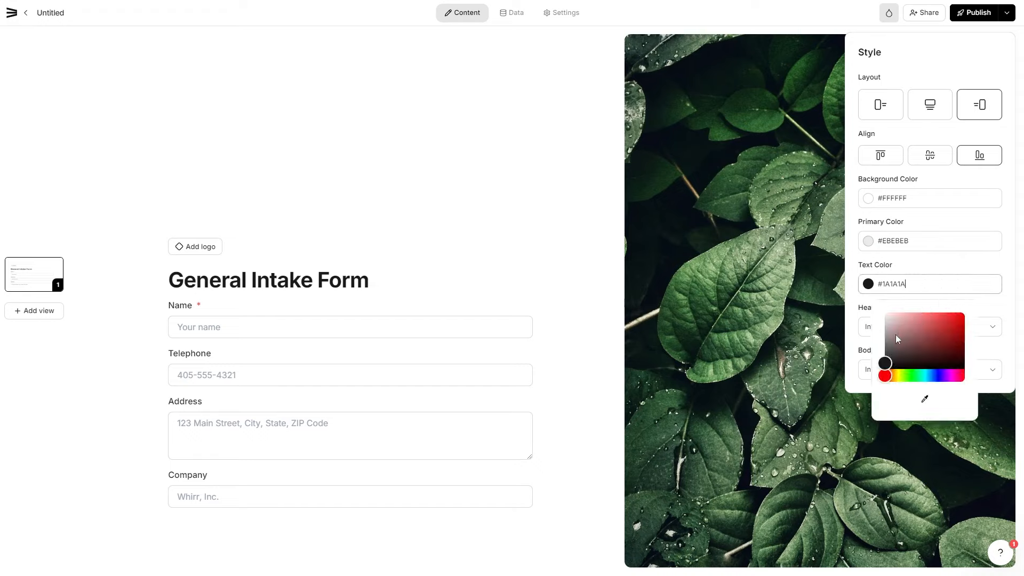
left_click_drag(893, 334, 969, 318)
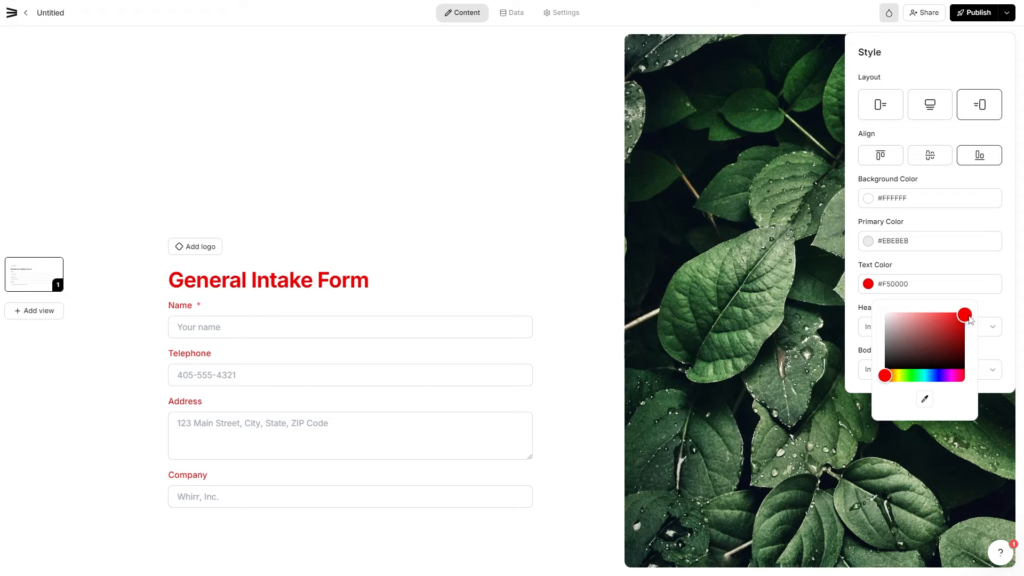
left_click(911, 376)
left_click_drag(938, 352, 973, 362)
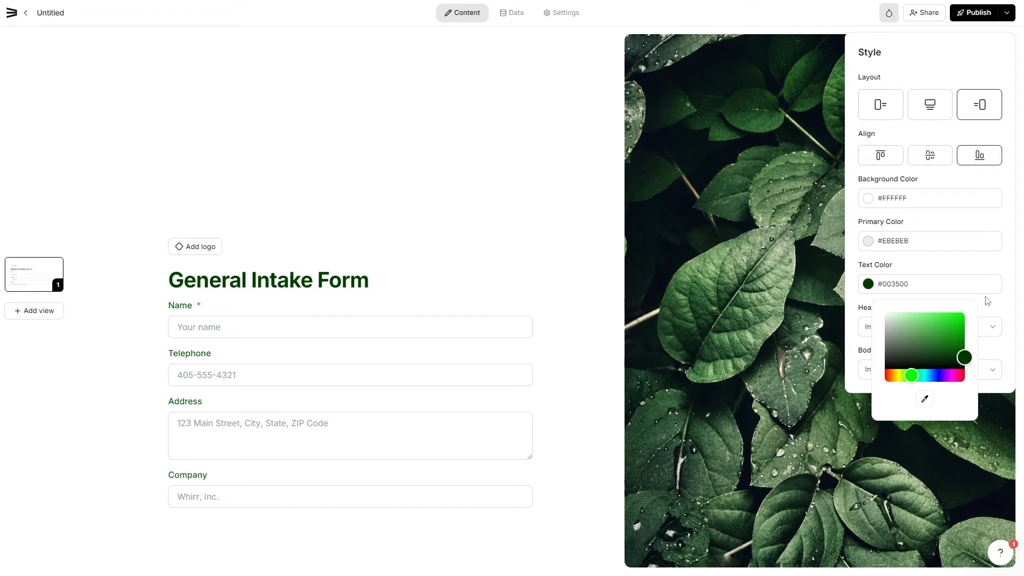
left_click(994, 316)
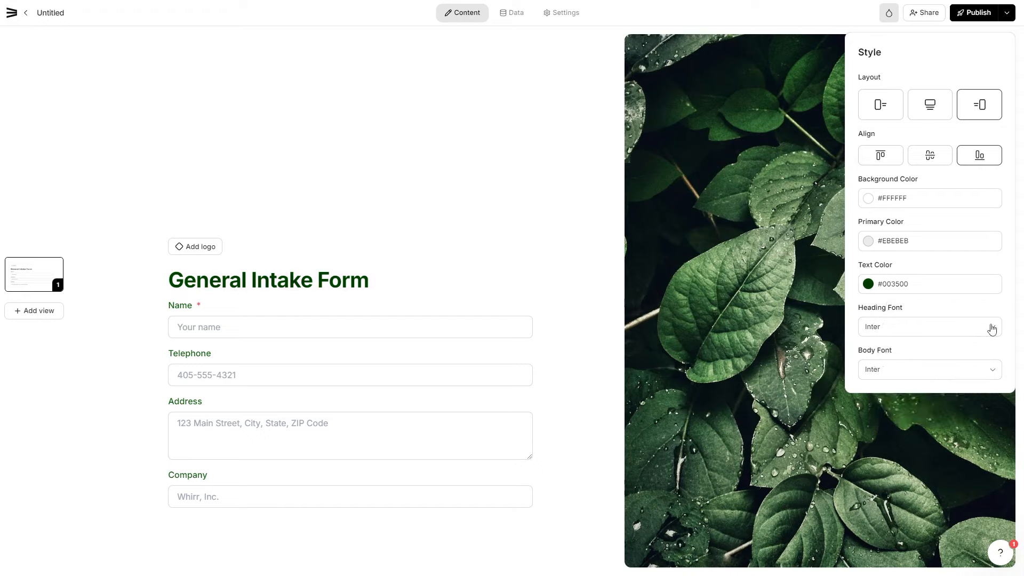
- Set the form's heading font to Fraunces
left_click(990, 327)
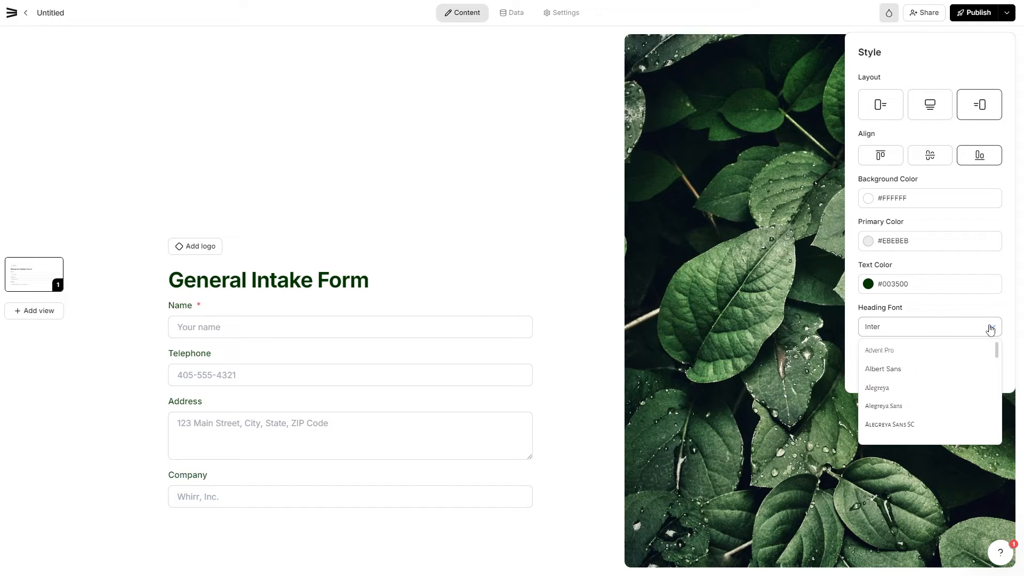
scroll(927, 408, "down", 5)
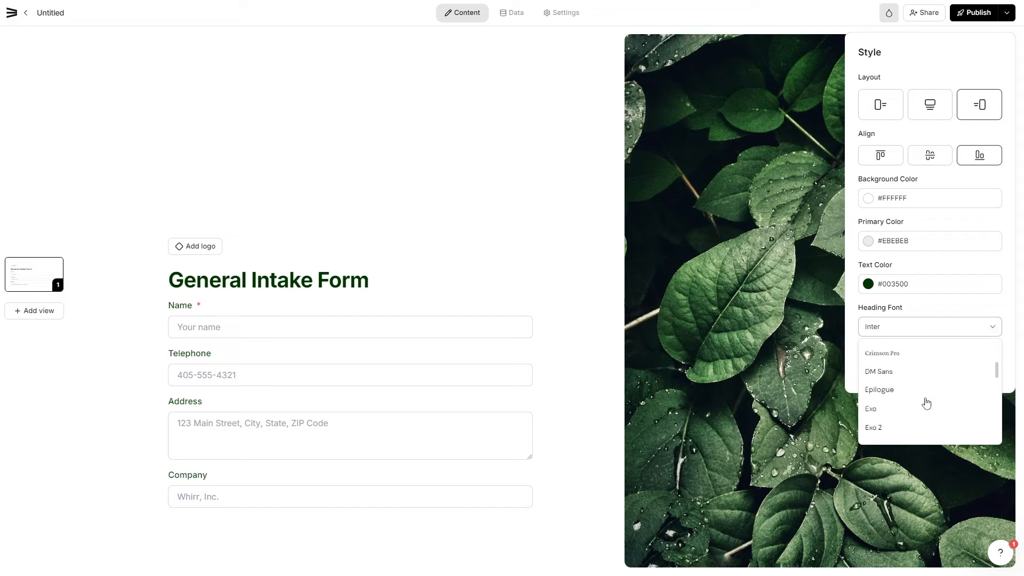
scroll(926, 404, "down", 5)
left_click(902, 362)
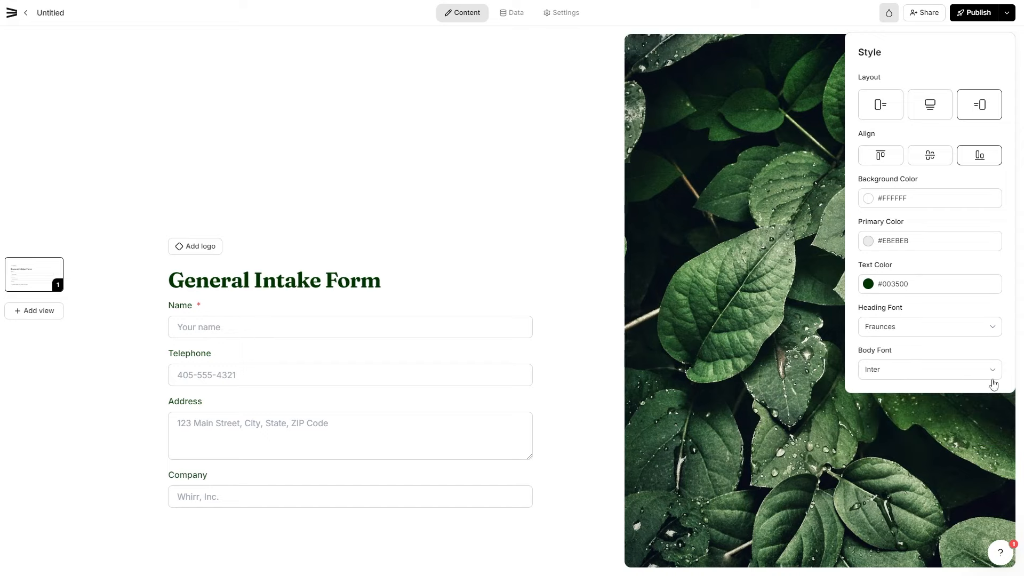
- Set the form's body font to Advent Pro and publish the restyled form
left_click(953, 370)
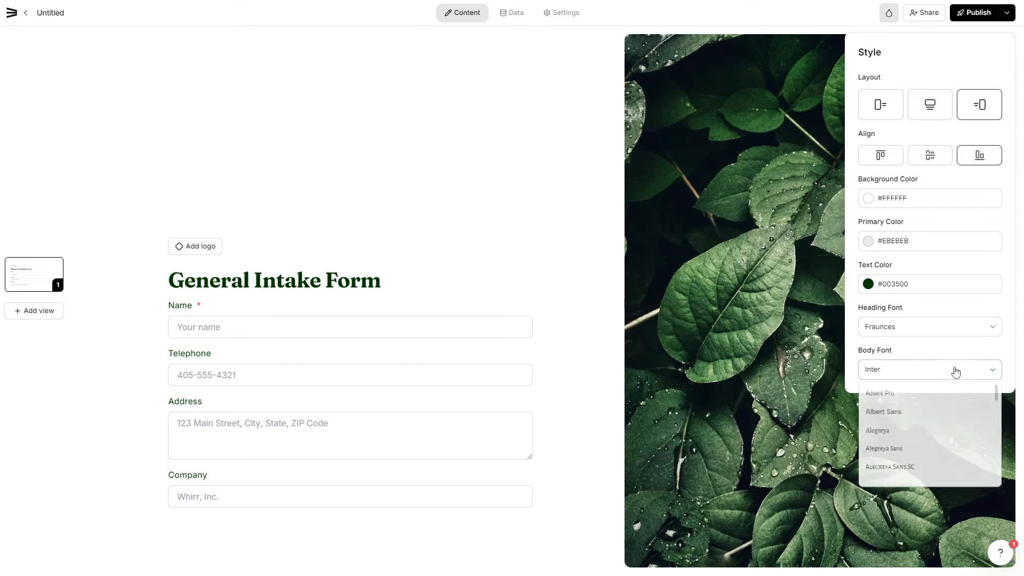
left_click(906, 397)
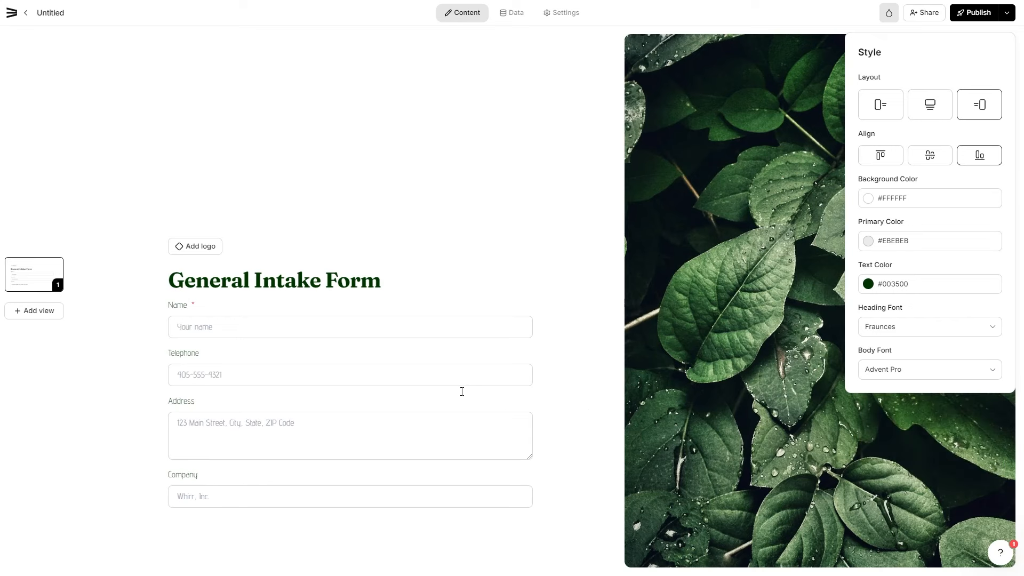
left_click(888, 13)
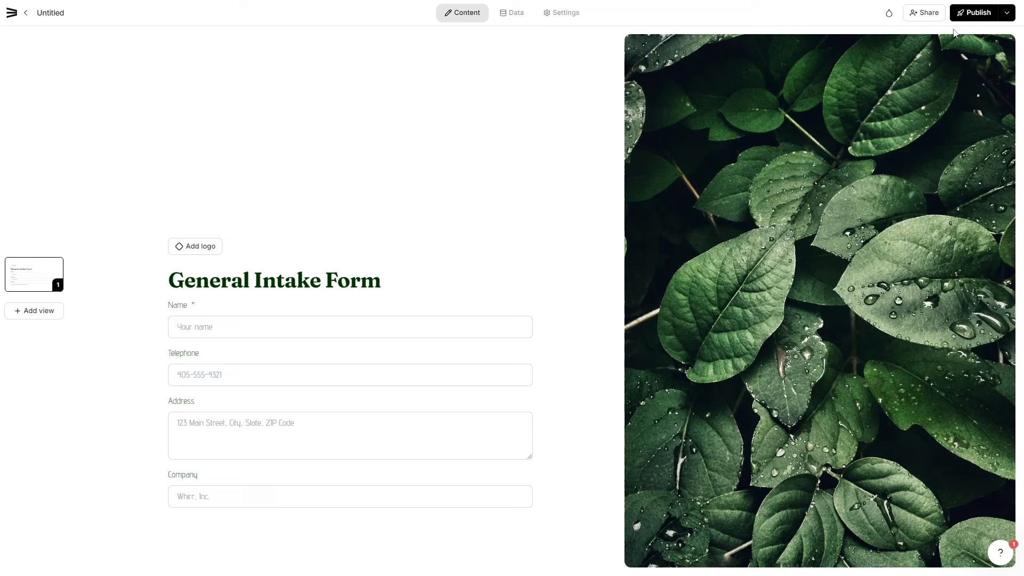
left_click(980, 16)
- Add a second view to the form, look at its blank page, and delete that view
left_click(50, 315)
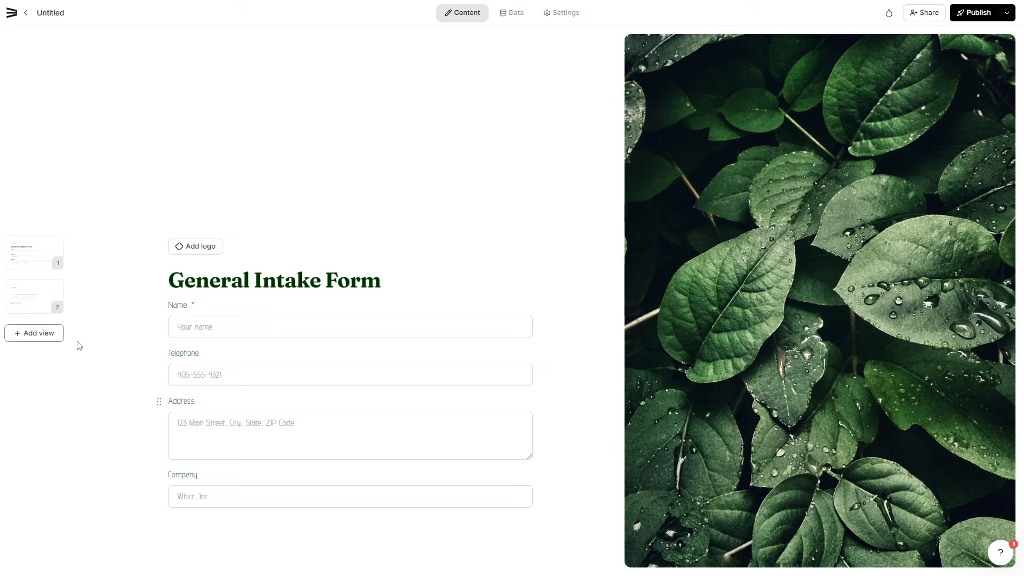
left_click(40, 304)
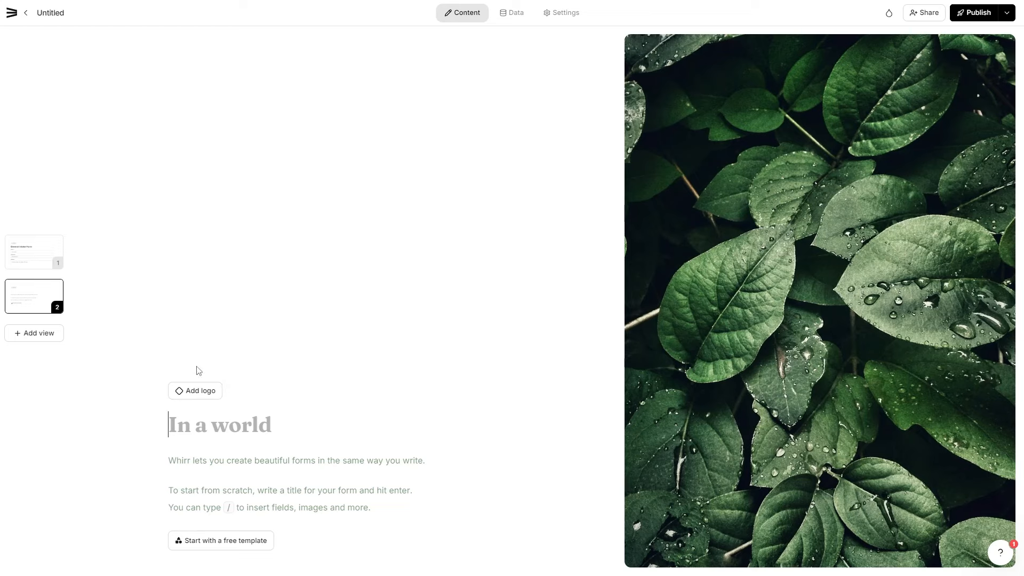
right_click(18, 298)
left_click(42, 314)
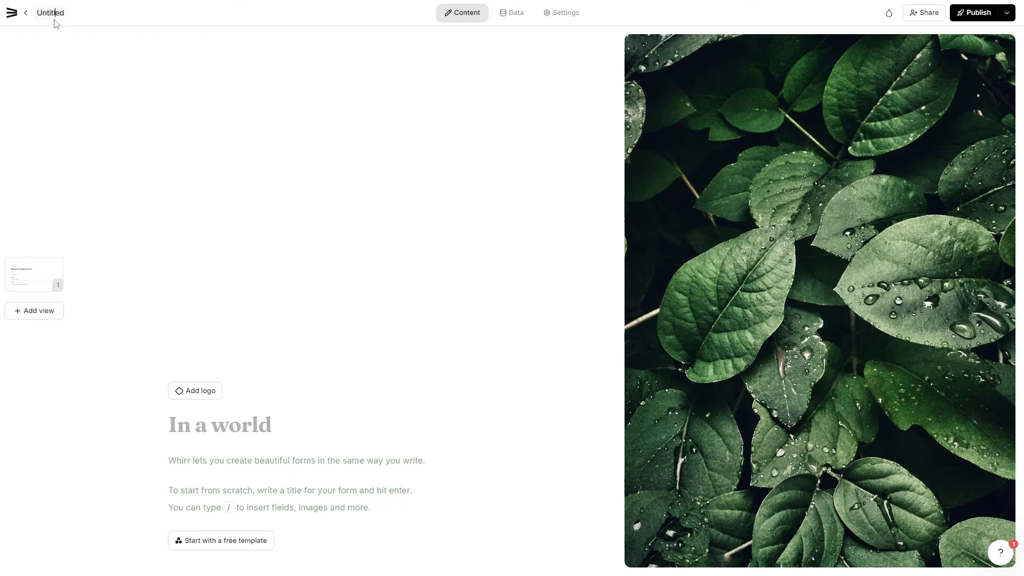
- Leave the form editor and return to the overview of all forms
left_click(26, 13)
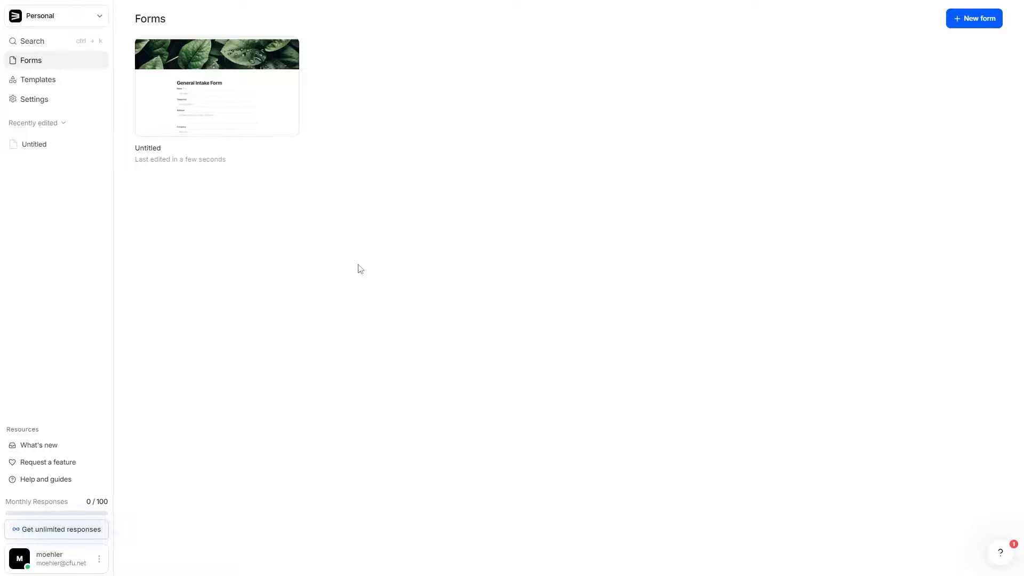